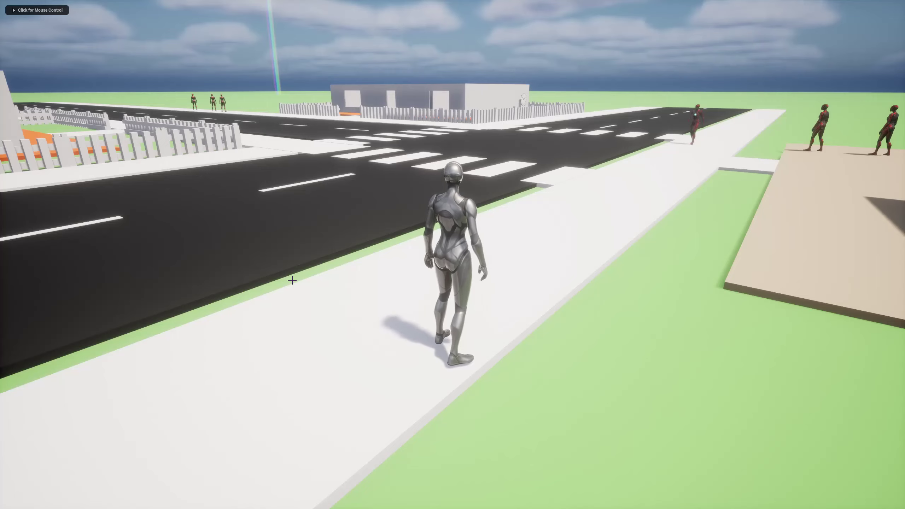
Take control of the running level and walk the character along the sidewalk to the crosswalk to watch the pedestrian NPCs
click(292, 280)
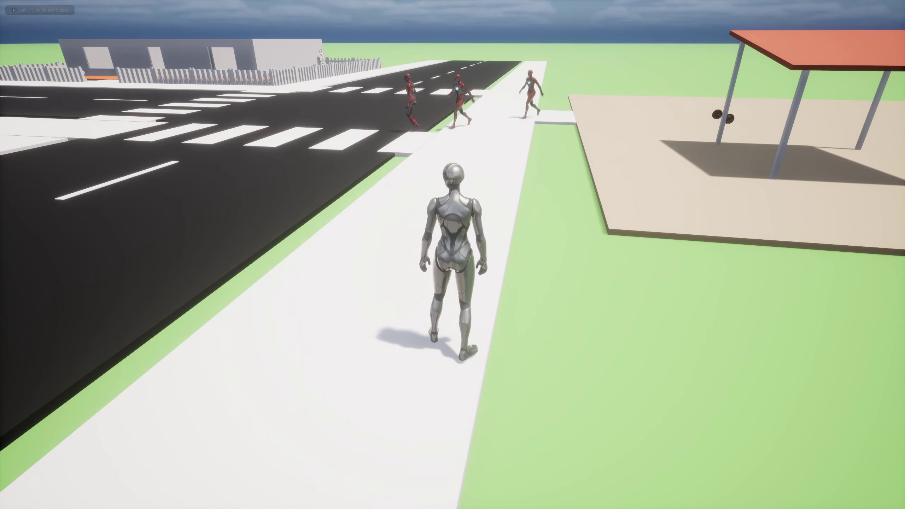
key(w)
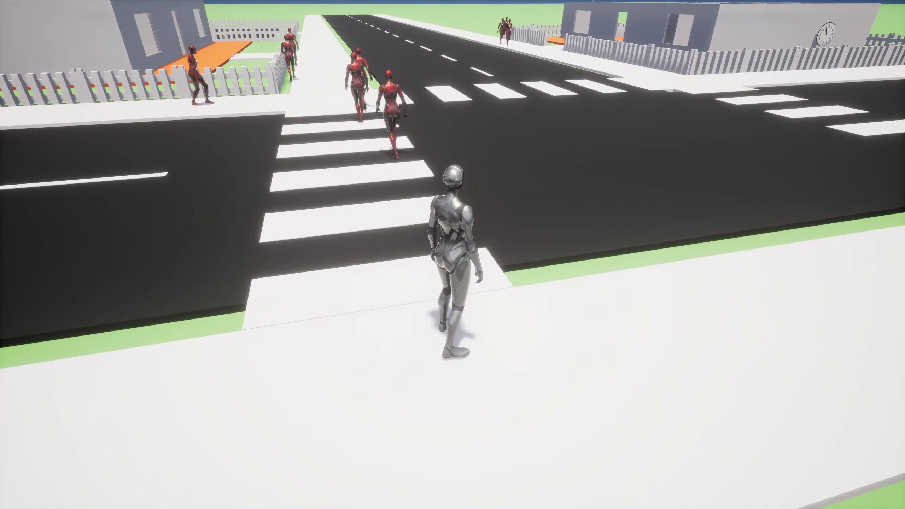
key(d)
key(w)
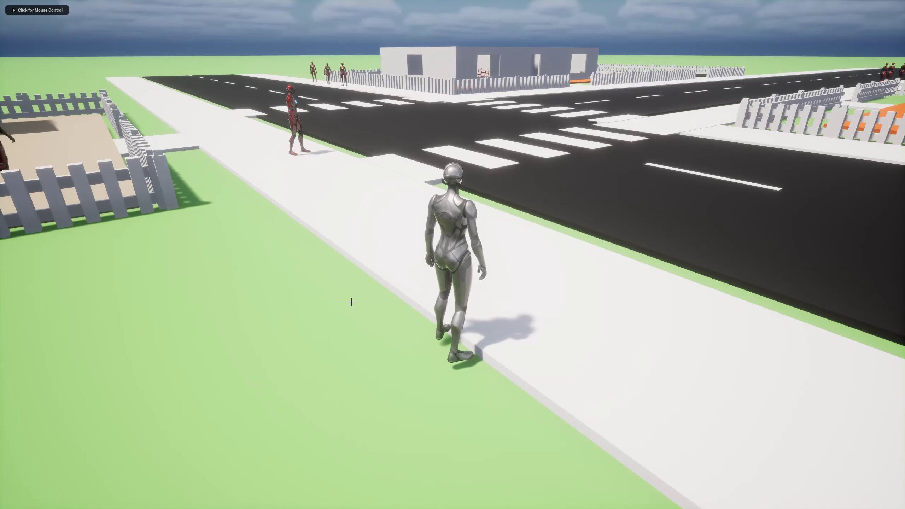
Take control of the character near the fenced workout yard and cross the intersection to examine how NPCs walk between the houses
click(351, 301)
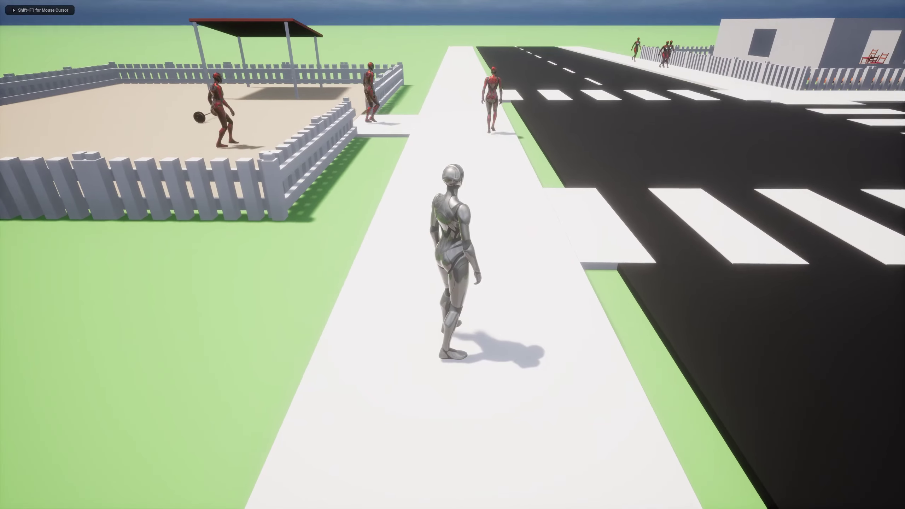
key(w)
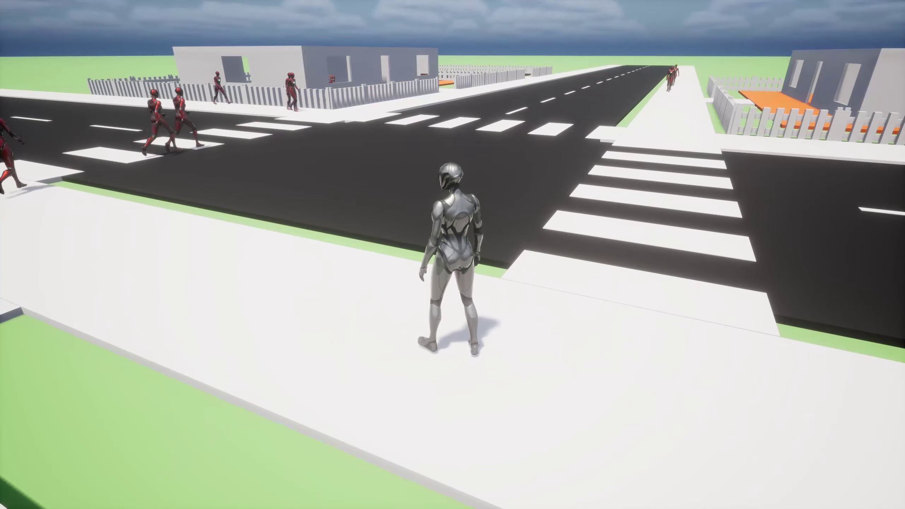
key(w)
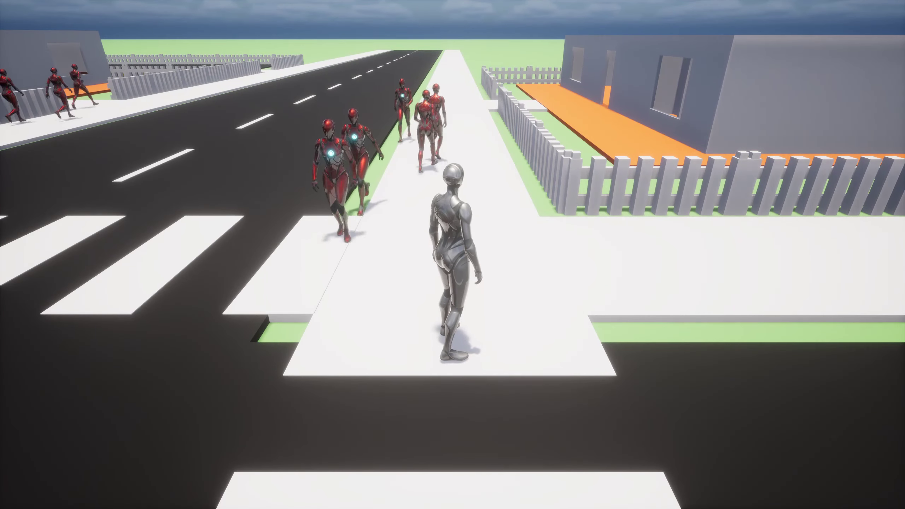
key(d)
key(w)
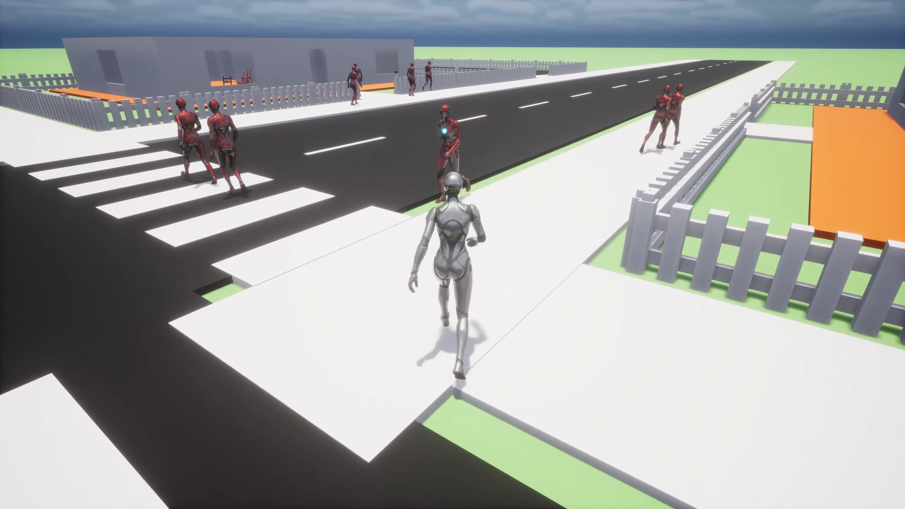
key(w)
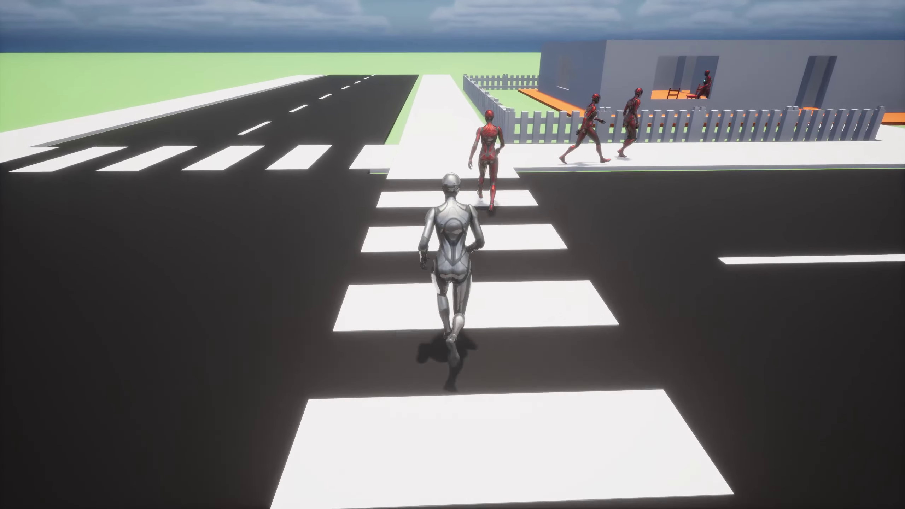
Run over the crosswalk and along the fenced houses to examine NPCs entering homes and walking the sidewalk
key(shift+w)
key(a)
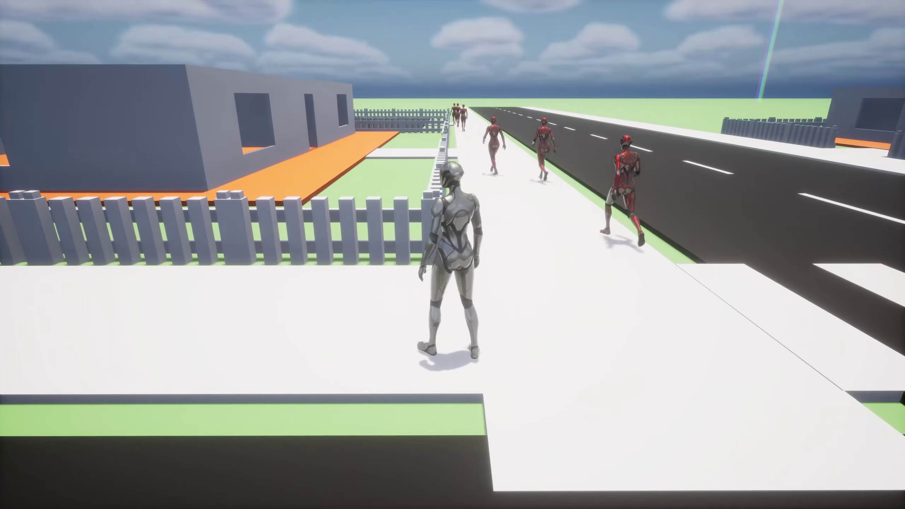
key(d)
key(w)
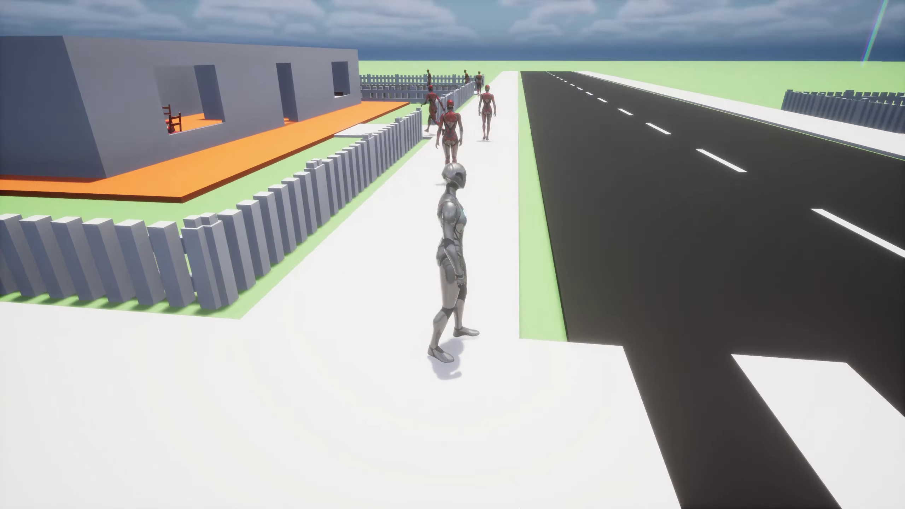
key(shift)
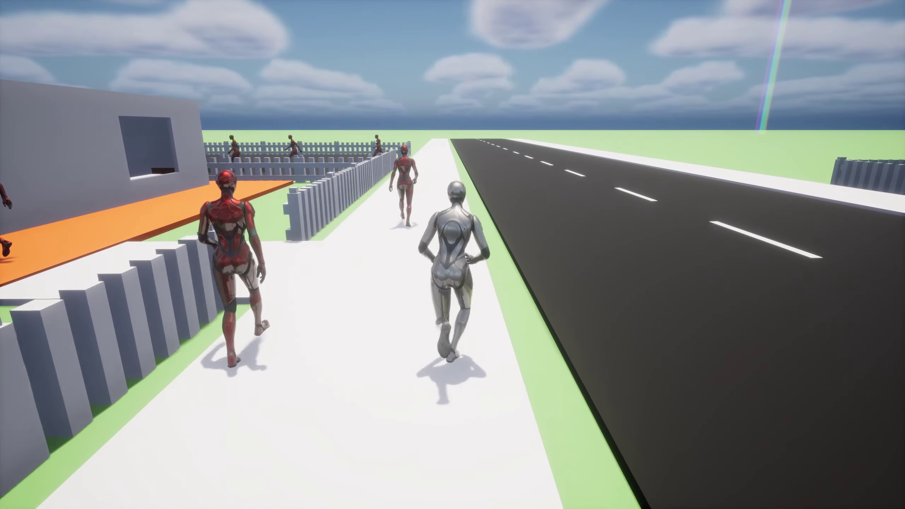
key(w)
key(w)
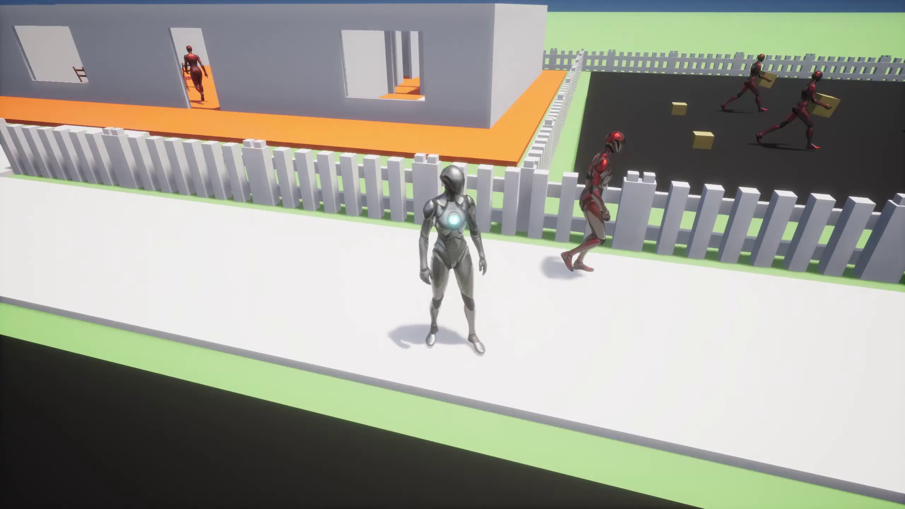
Move the character along the sidewalk around the fenced black lot to watch the NPCs carrying boxes
key(w)
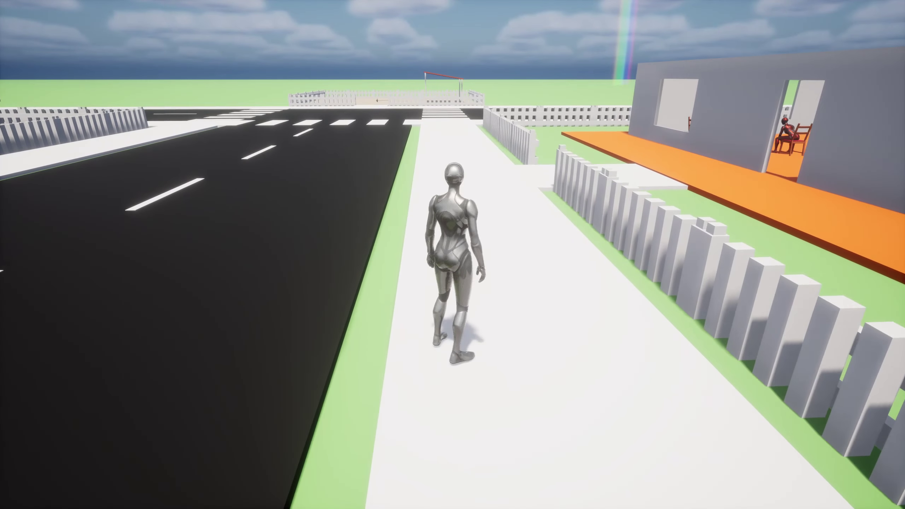
key(w)
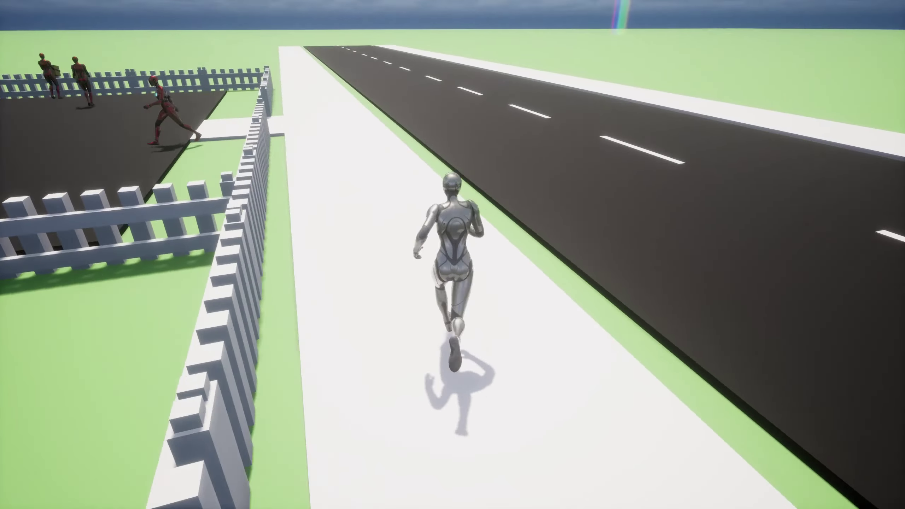
key(s)
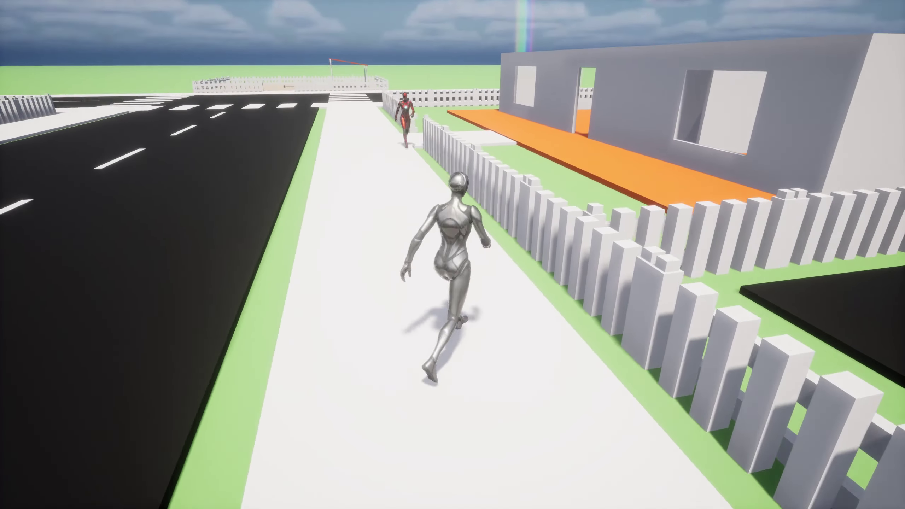
key(w)
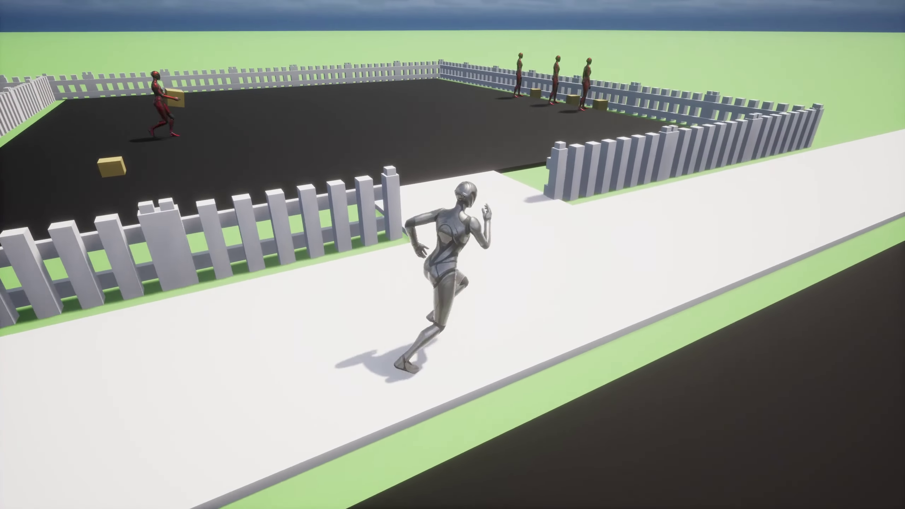
key(d)
key(d)
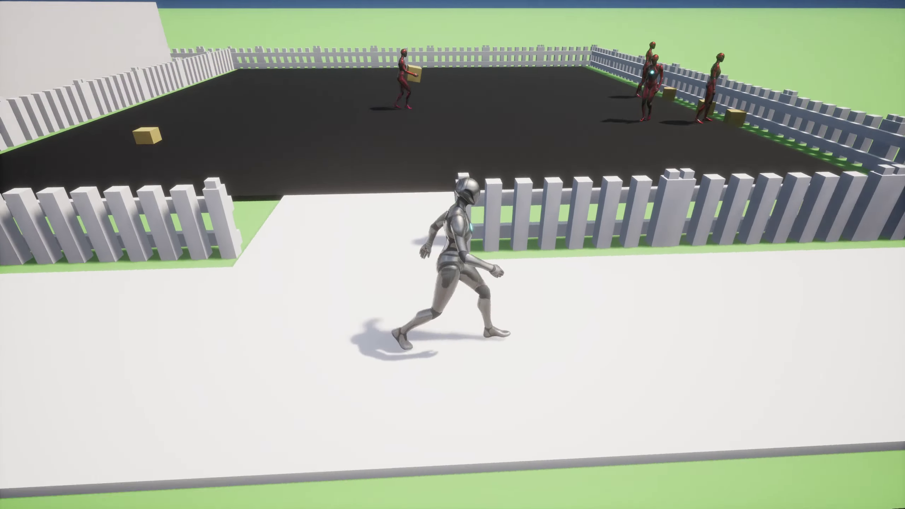
key(w)
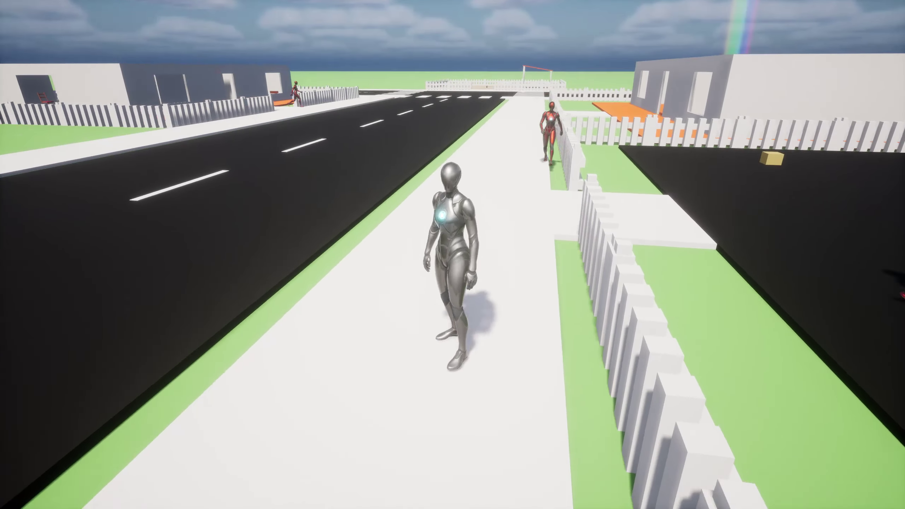
Walk the character between the houses and the workout yard to examine the NPCs' daytime, evening and night-time routines
key(w)
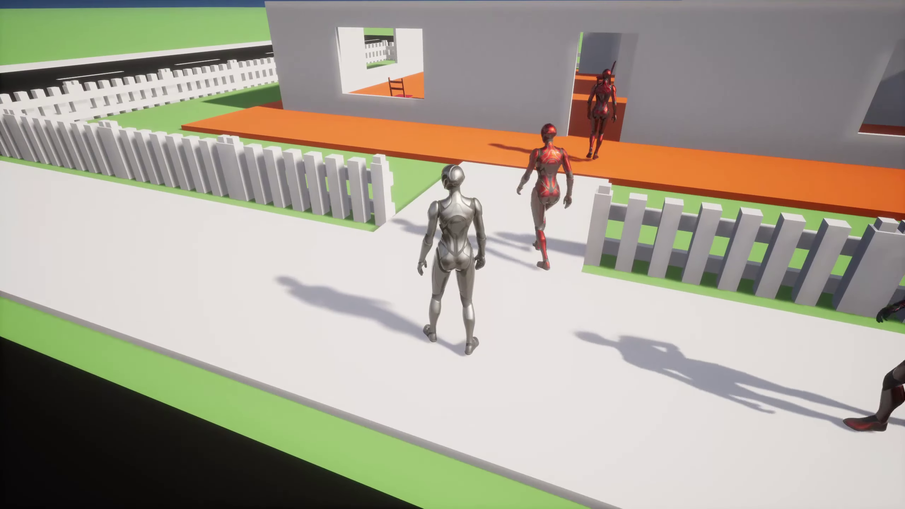
key(a)
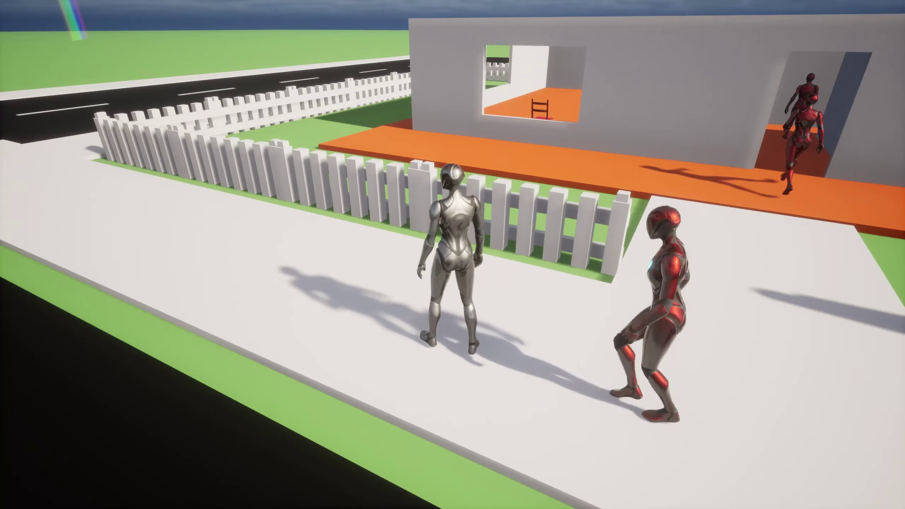
key(w)
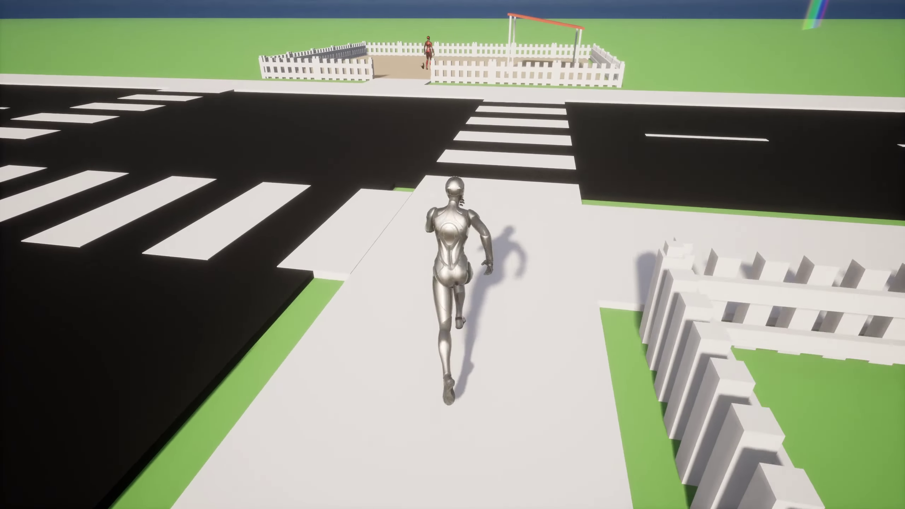
key(w)
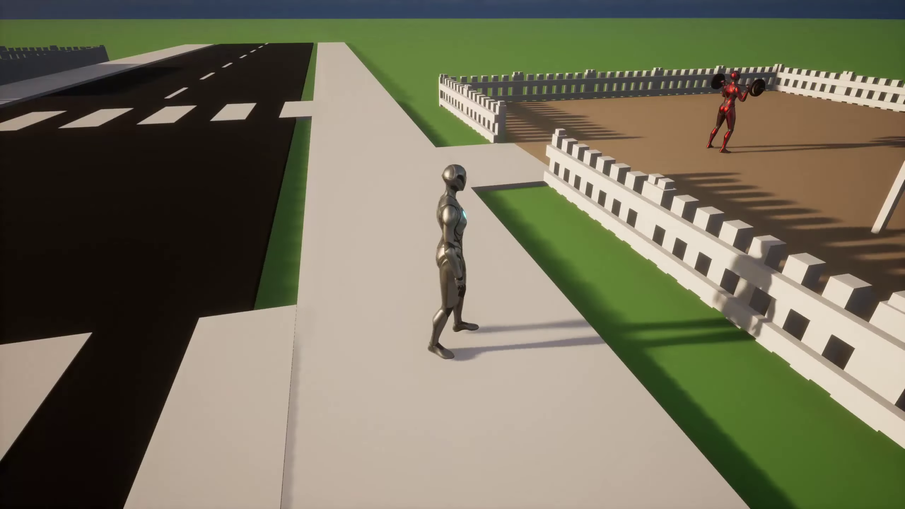
key(w)
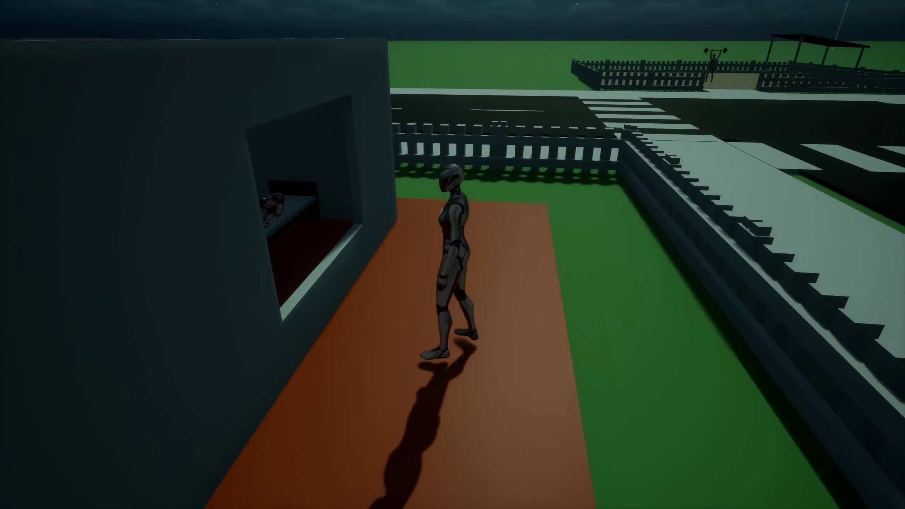
key(w)
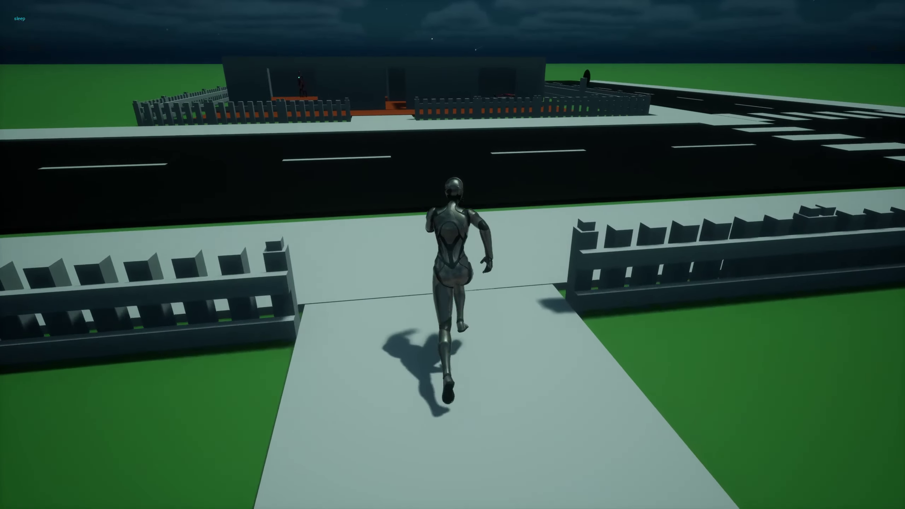
key(w)
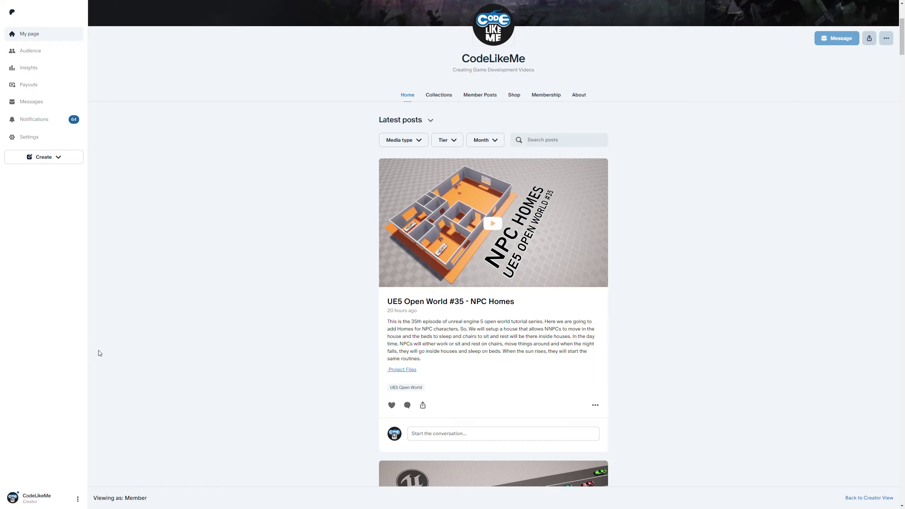
Look through the latest posts on the CodeLikeMe Patreon page, from NPC Homes to the Jetpack and Portal Gun entries
scroll(101, 348, up, 5)
scroll(102, 347, down, 20)
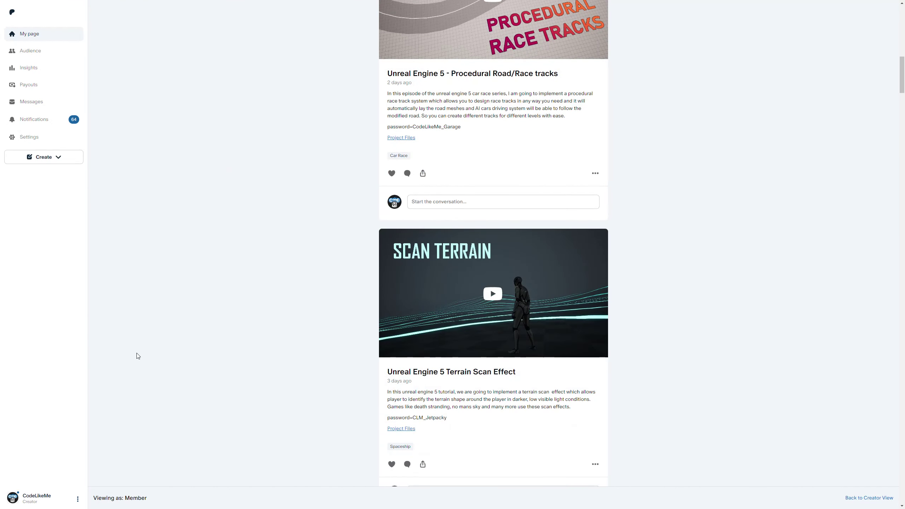
scroll(142, 355, down, 12)
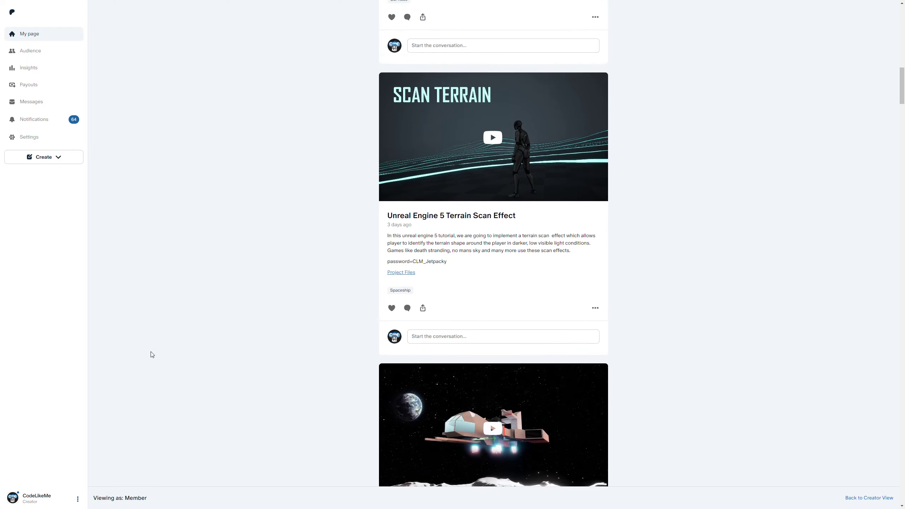
scroll(160, 352, down, 5)
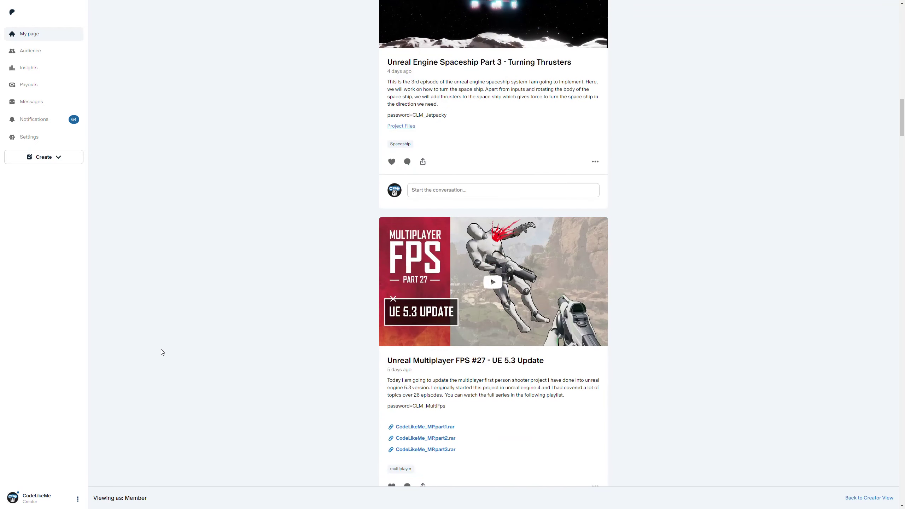
scroll(162, 350, down, 13)
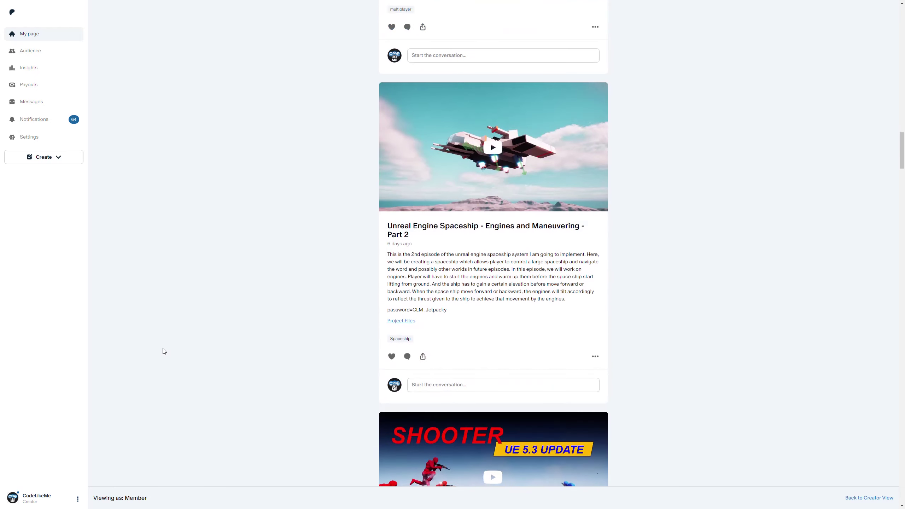
scroll(165, 351, down, 4)
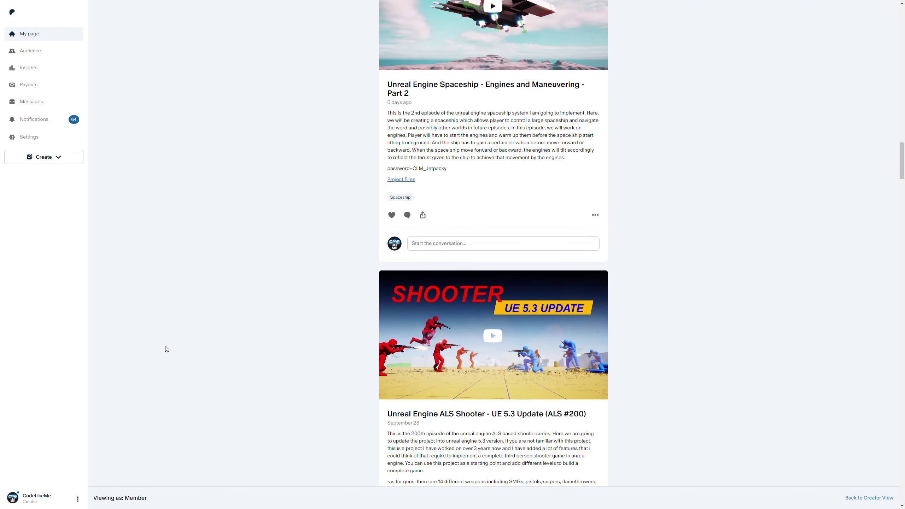
scroll(167, 348, down, 8)
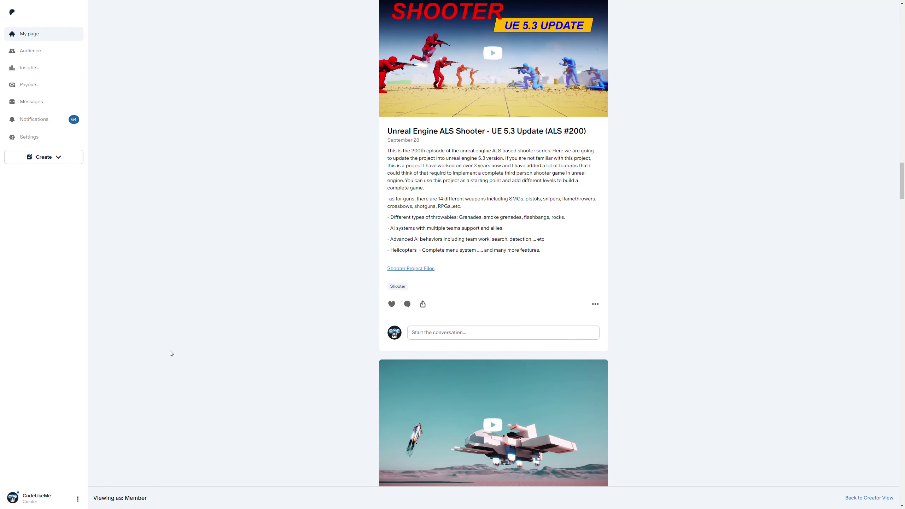
scroll(170, 353, down, 3)
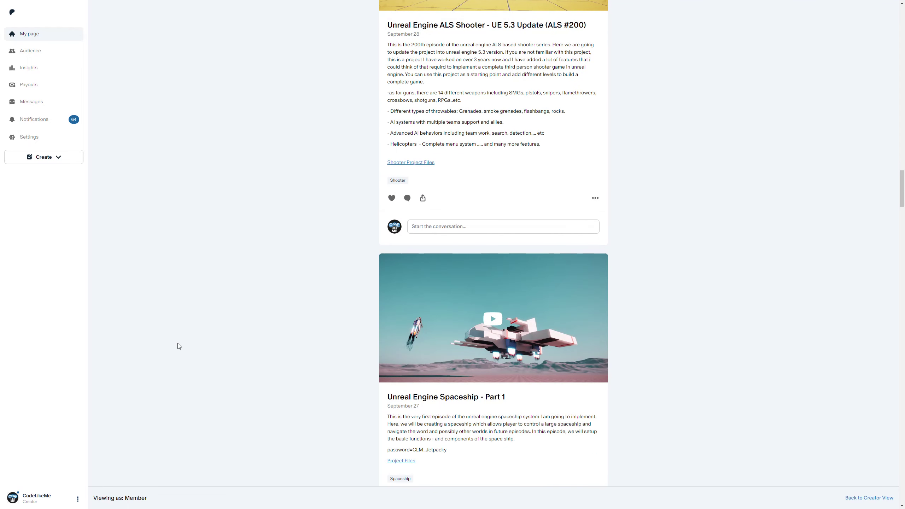
scroll(178, 344, down, 12)
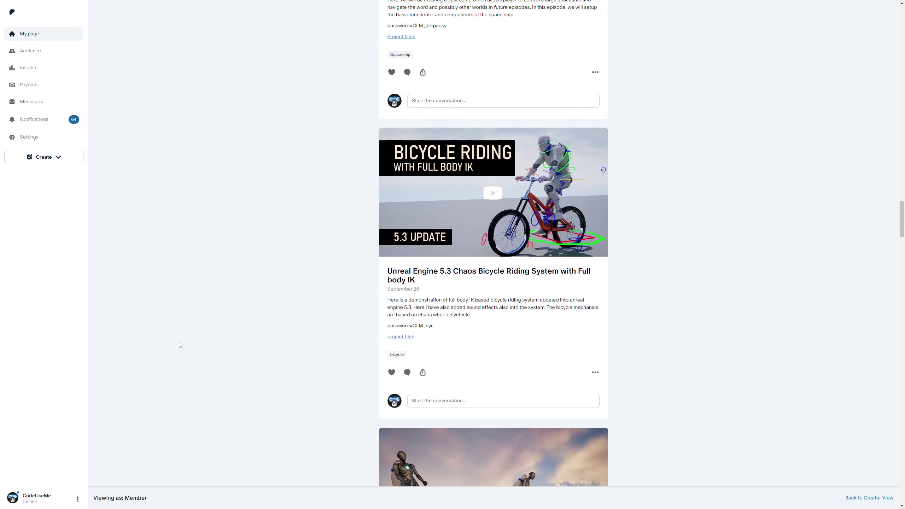
scroll(183, 340, down, 6)
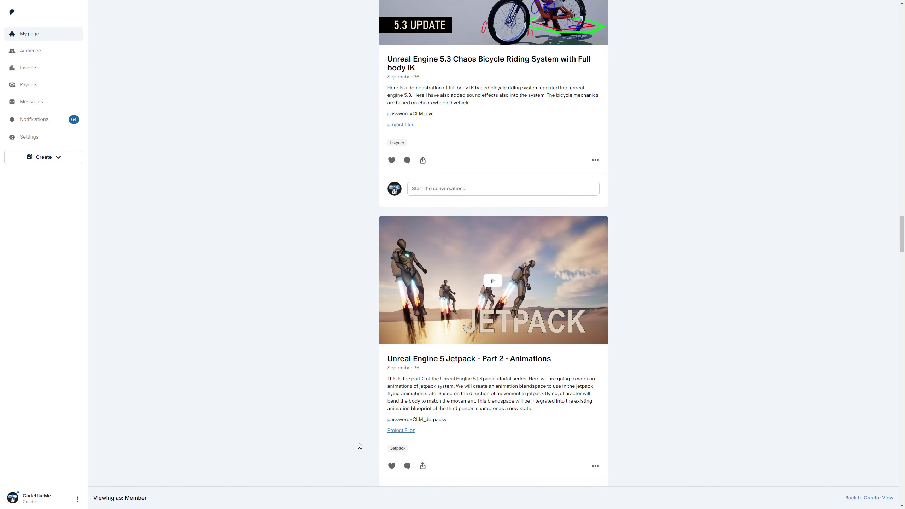
scroll(359, 445, down, 14)
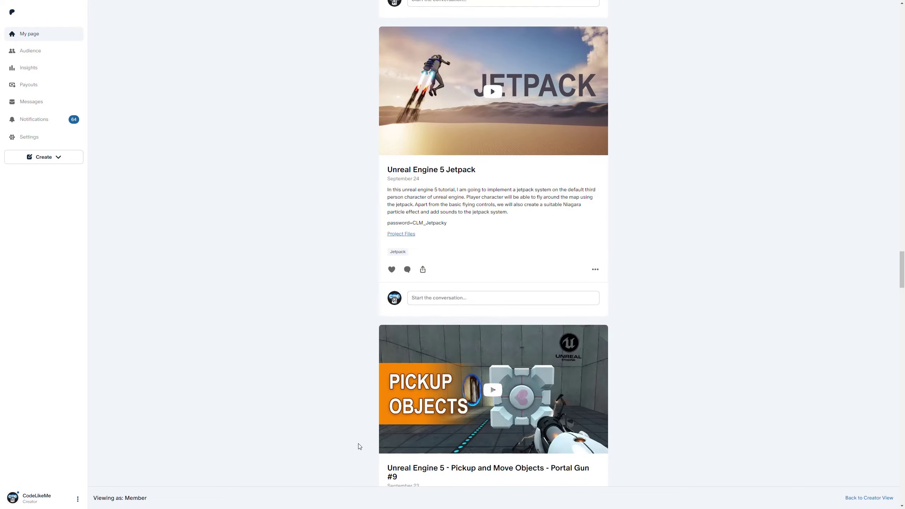
Finish viewing the Patreon posts and switch to the Unreal Editor to examine the houses, box lot, crosswalks and workout yard
scroll(360, 447, down, 15)
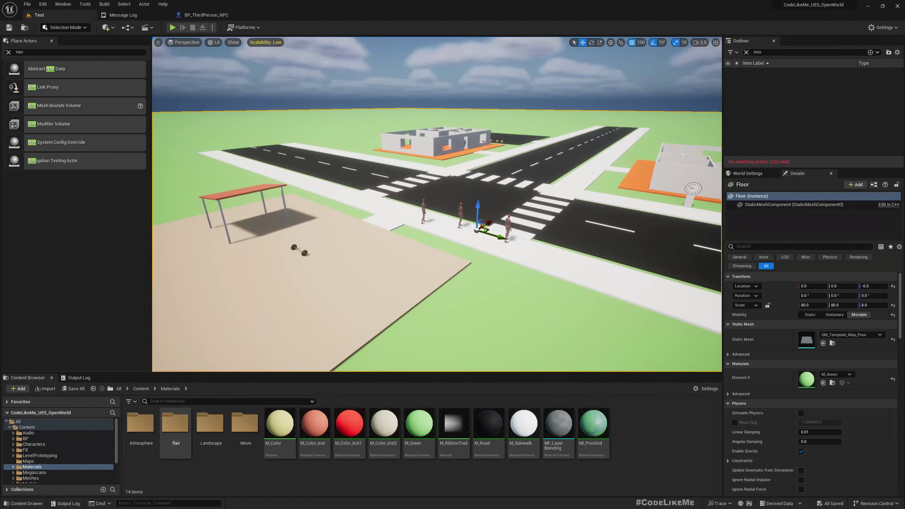
right_drag(377, 291, 486, 272)
right_drag(413, 258, 416, 279)
mouse_move(565, 229)
right_down()
mouse_move(563, 175)
mouse_move(570, 246)
right_up()
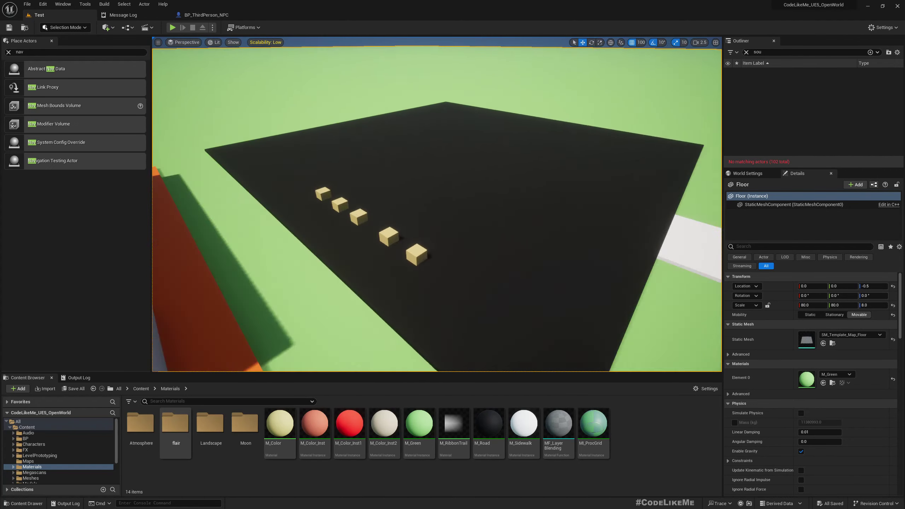
right_drag(499, 227, 409, 200)
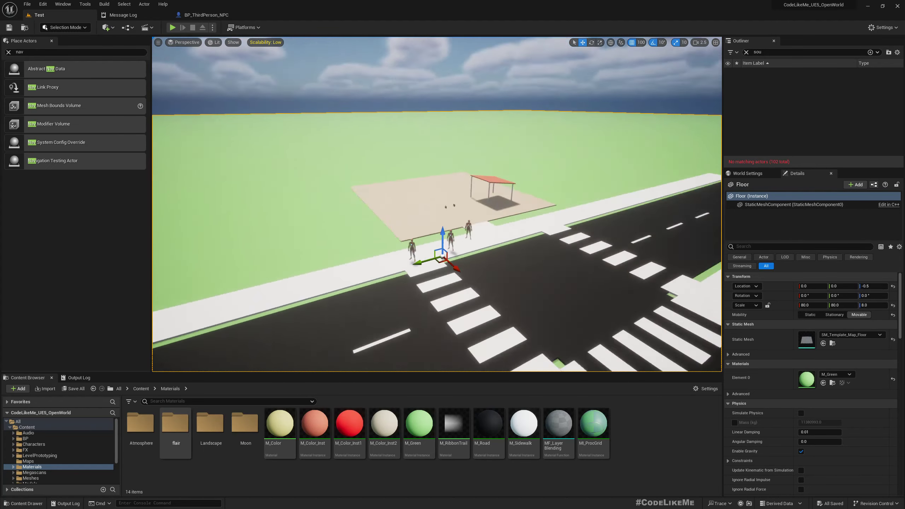
key(w)
right_drag(452, 162, 425, 185)
middle_drag(424, 184, 381, 174)
key(e)
mouse_move(371, 310)
right_down()
mouse_move(381, 335)
mouse_move(370, 310)
right_up()
key(s)
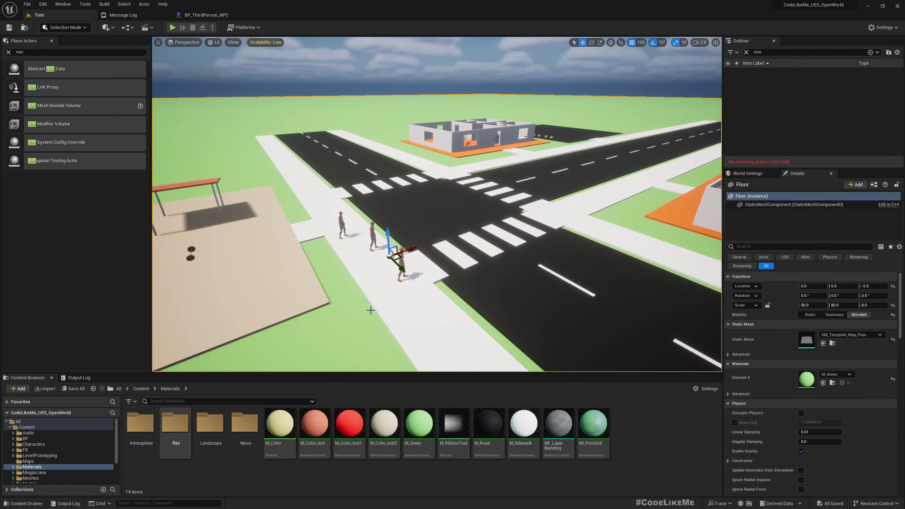
Play the level full screen and run over the crosswalks to watch how the NPCs cross the intersection
key(F11)
key(alt+p)
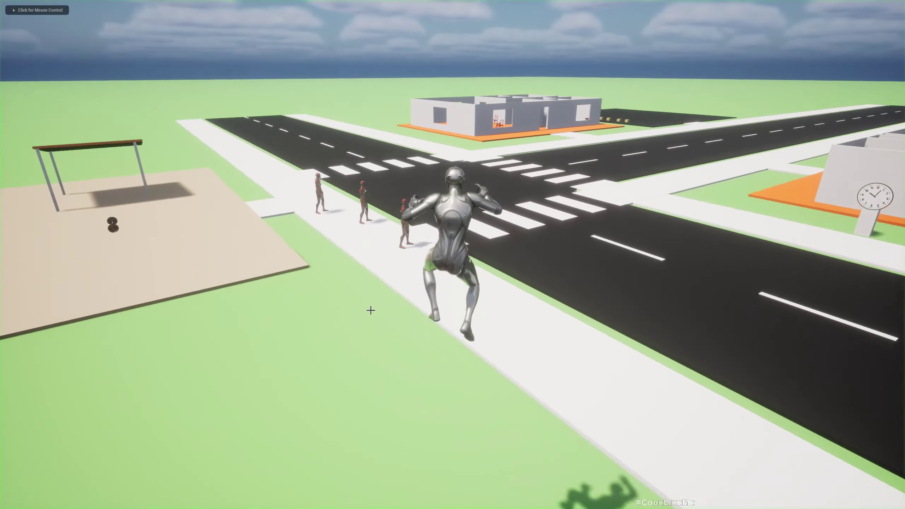
click(370, 310)
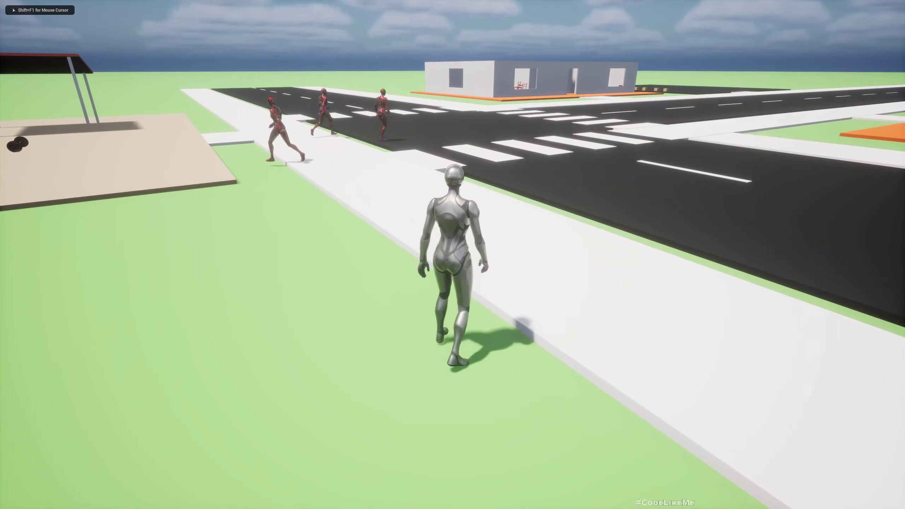
key(w)
key(a)
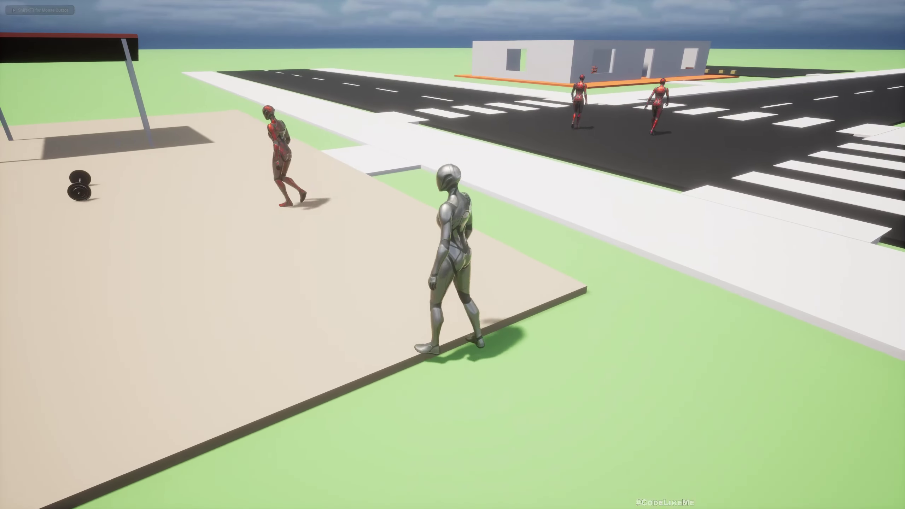
key(w)
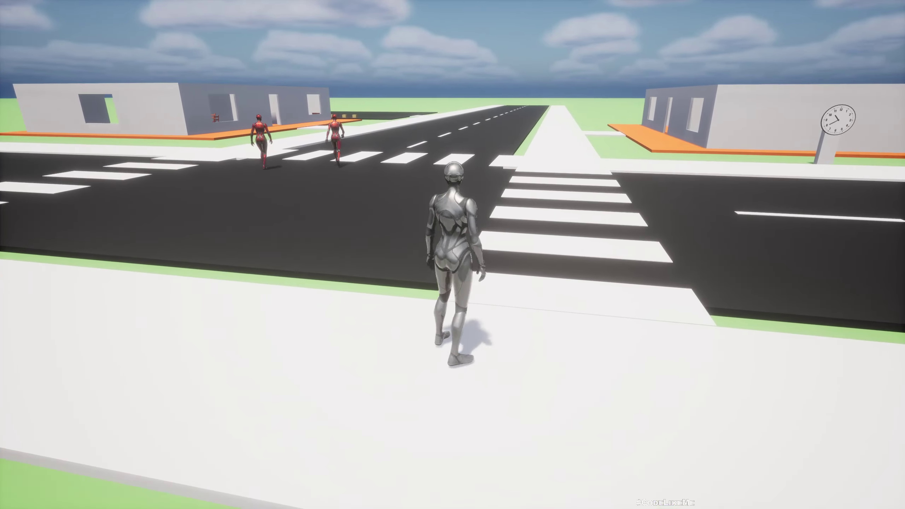
key(w)
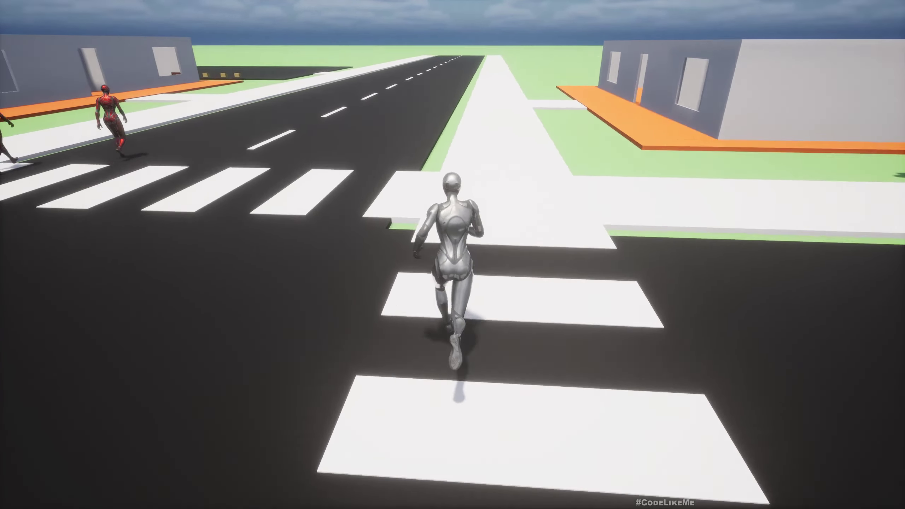
key(w)
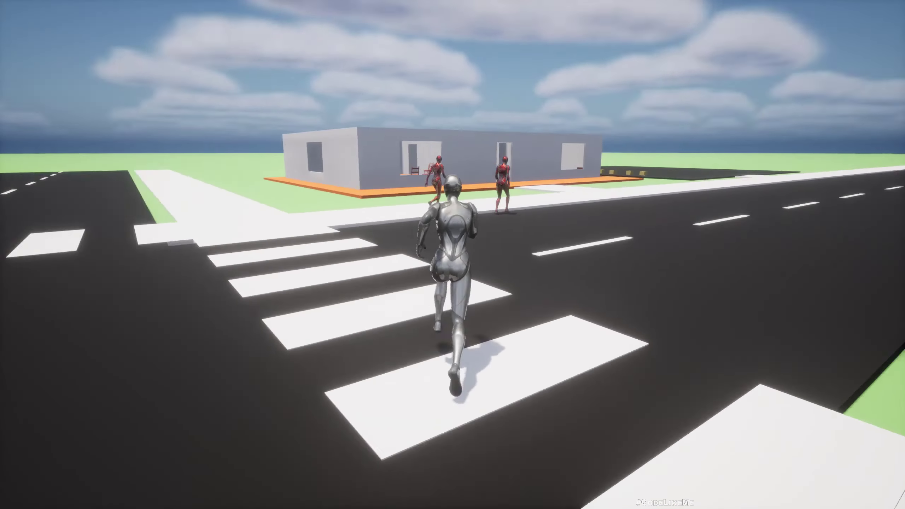
Follow the two NPCs along the sidewalk and past the house to observe their route to the black box lot
key(w)
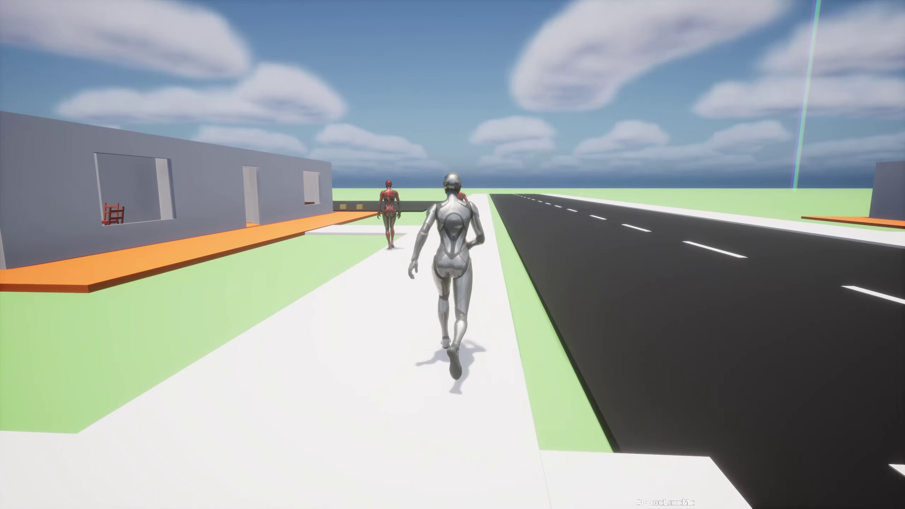
key(w)
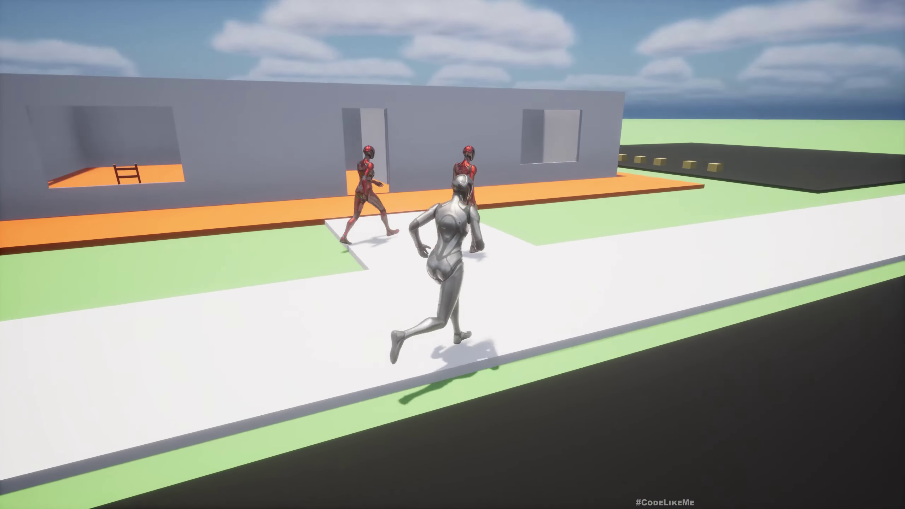
key(w)
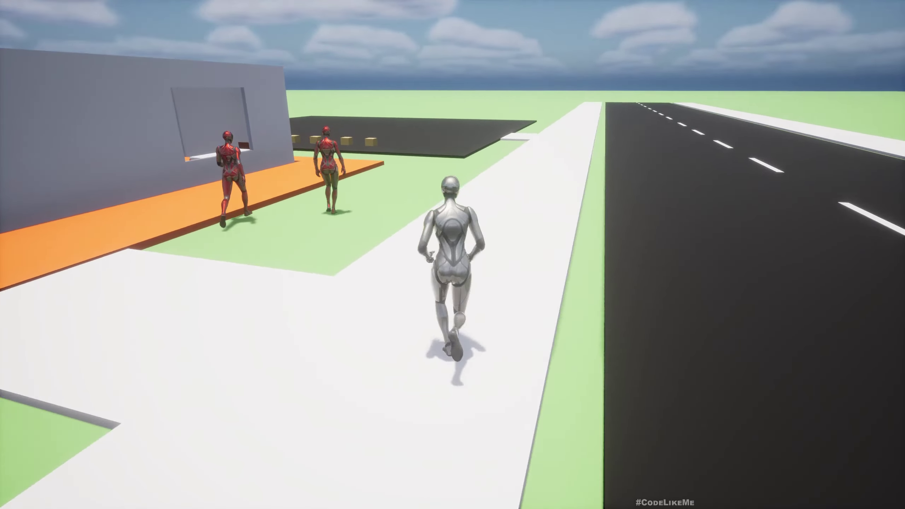
key(w)
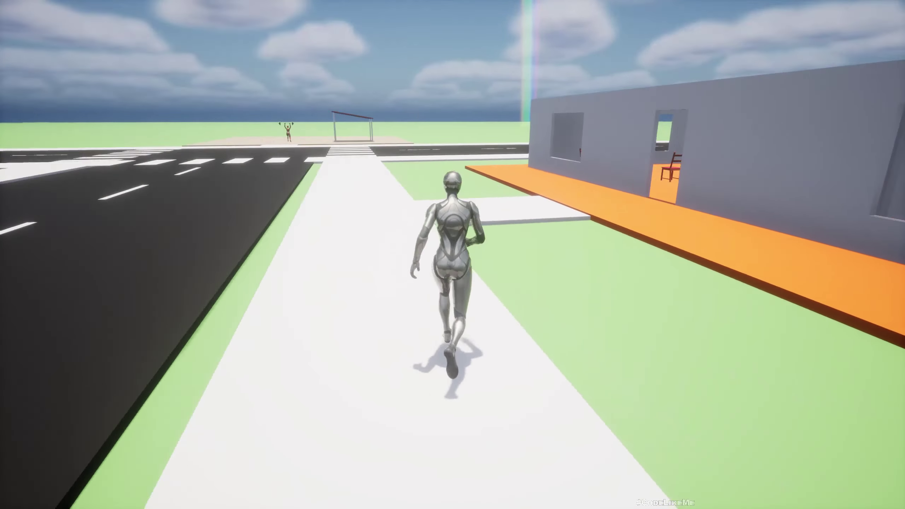
key(w)
key(d)
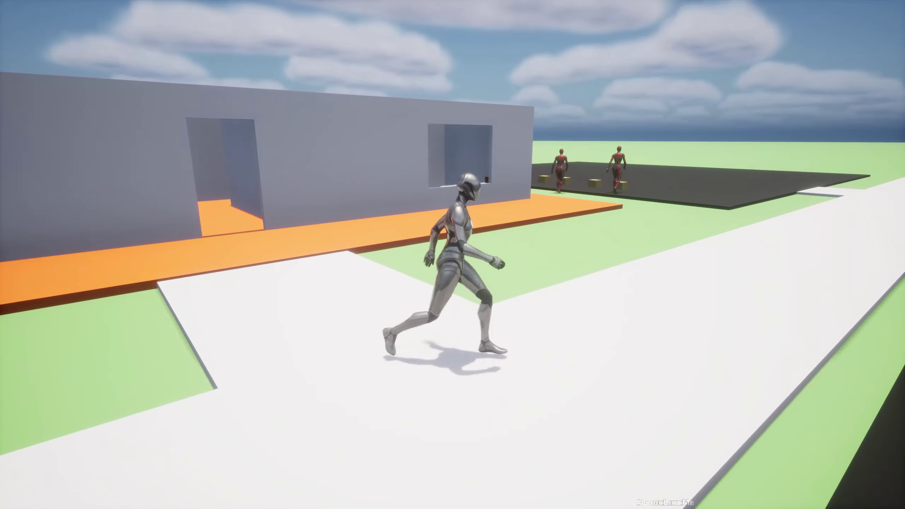
key(w)
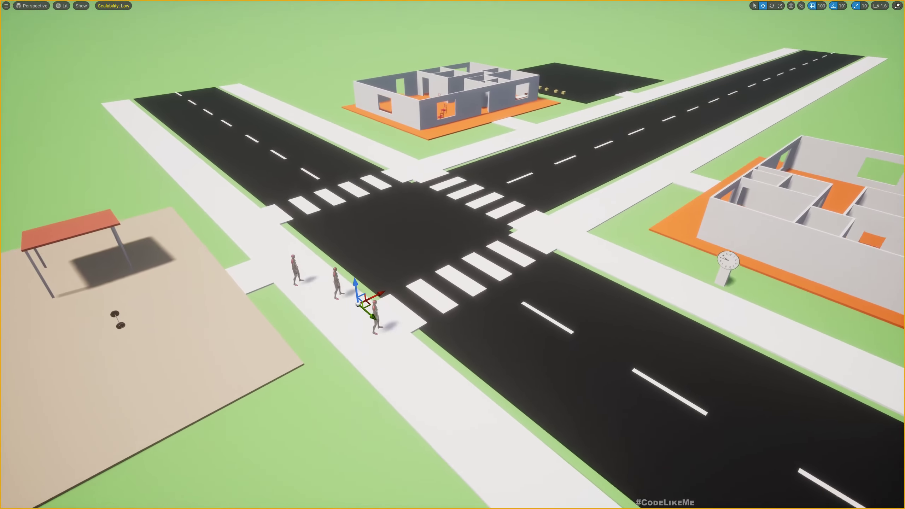
Examine the intersection, crosswalks and sidewalks around the three NPCs in the full-screen level view
scroll(453, 254, down, 2)
scroll(452, 255, up, 1)
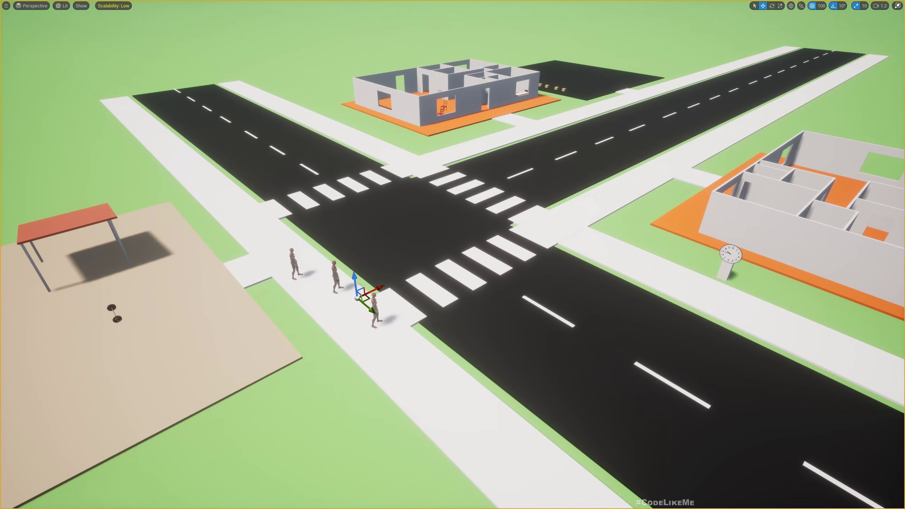
key(w)
right_drag(570, 272, 561, 192)
key(a)
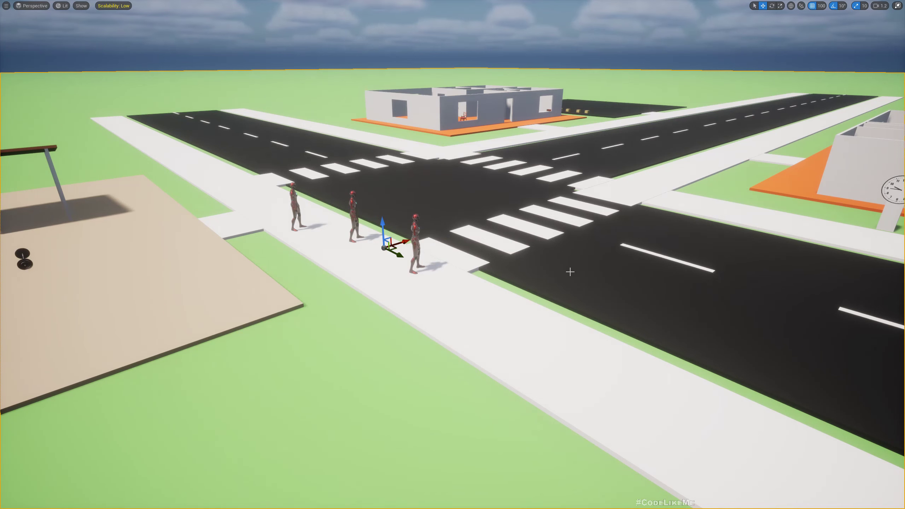
key(e)
right_drag(551, 315, 561, 308)
key(a)
key(a)
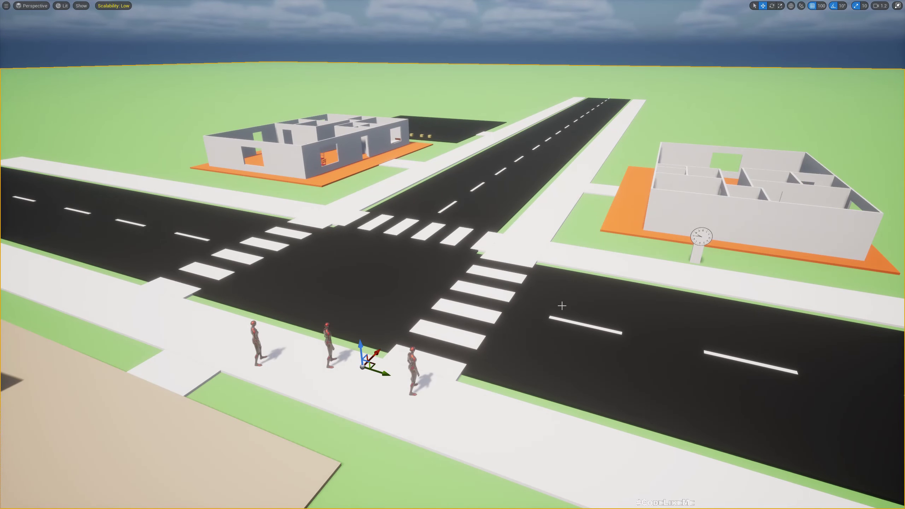
right_drag(561, 305, 420, 266)
key(q)
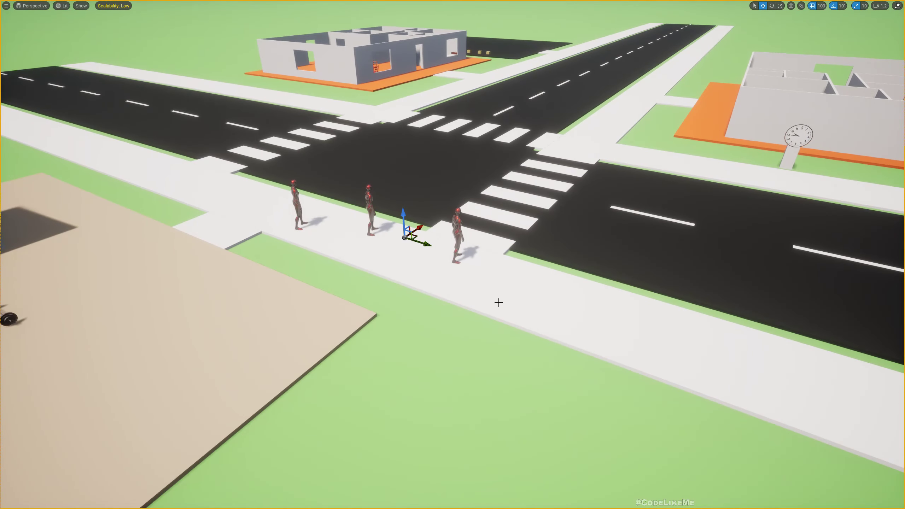
right_drag(499, 302, 546, 298)
right_drag(586, 206, 320, 194)
right_drag(158, 185, 231, 226)
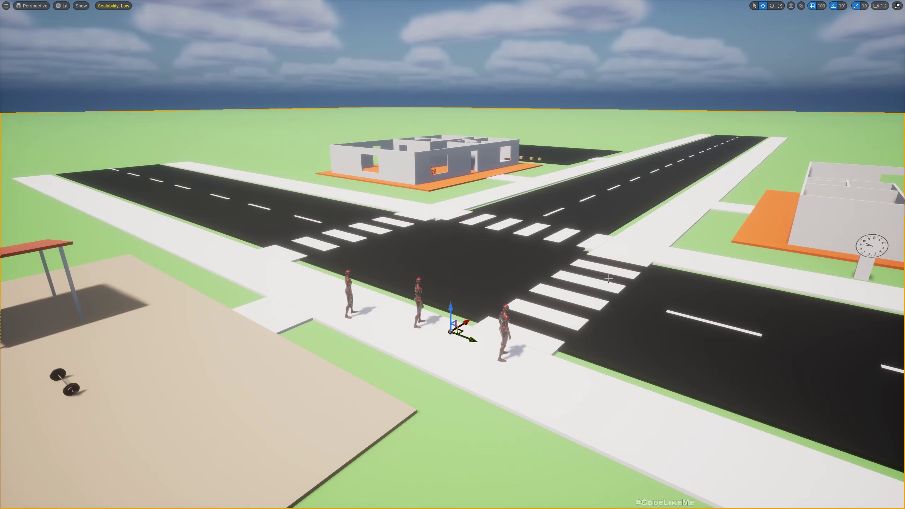
mouse_move(611, 288)
middle_down()
mouse_move(629, 287)
mouse_move(612, 288)
middle_up()
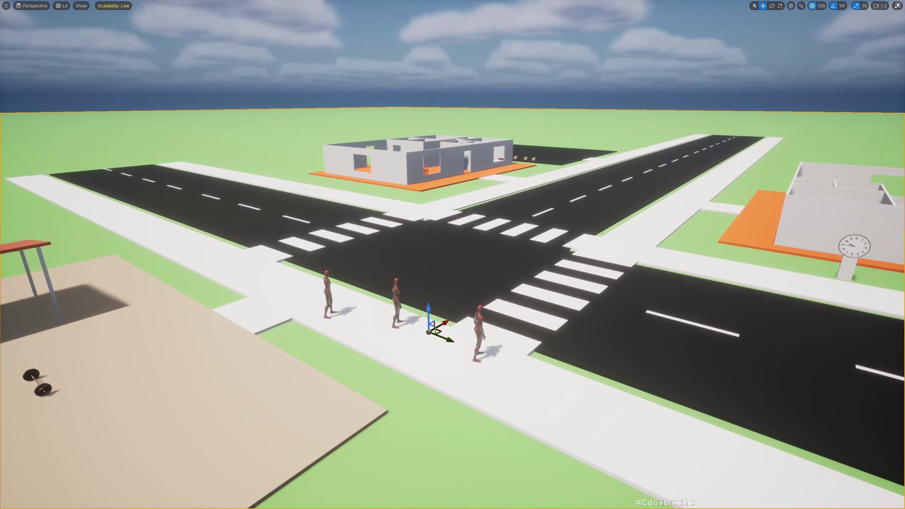
Display the navigation mesh over the level and return to the normal editor layout
key(p)
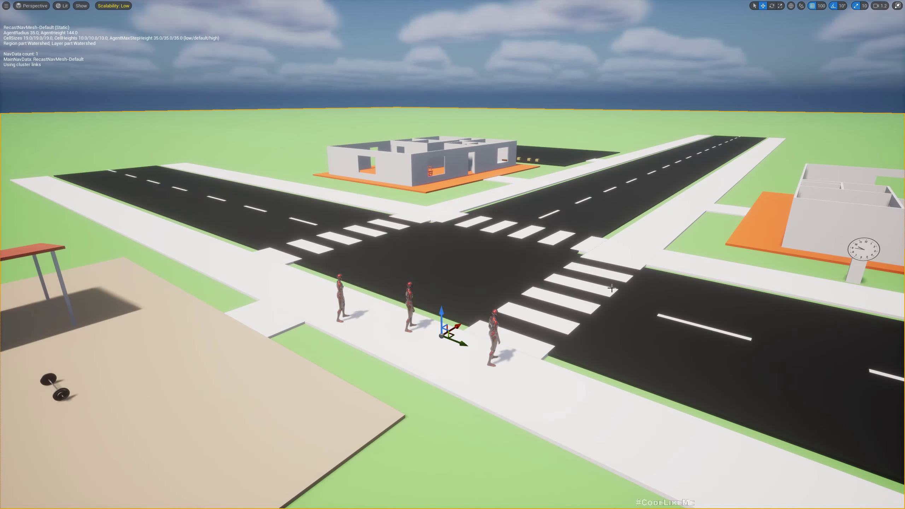
mouse_move(612, 288)
right_down()
mouse_move(612, 302)
mouse_move(618, 283)
mouse_move(606, 296)
mouse_move(596, 282)
right_up()
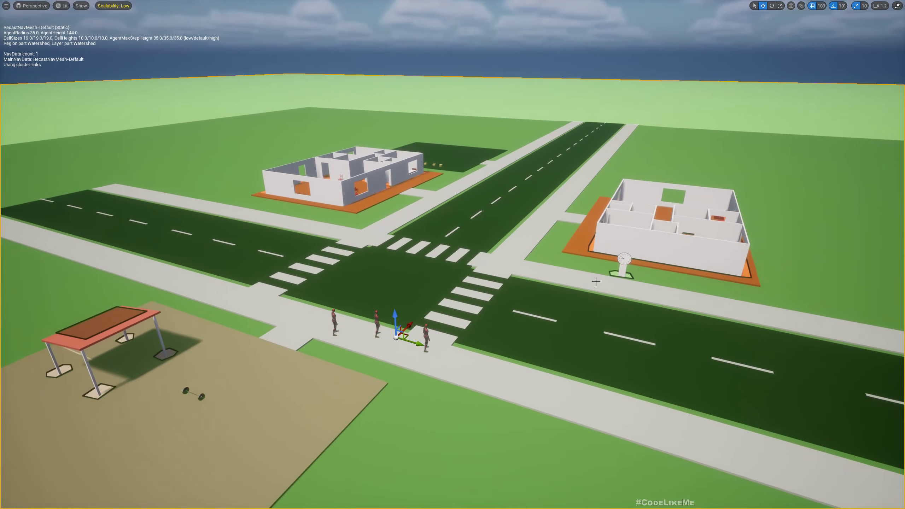
key(F11)
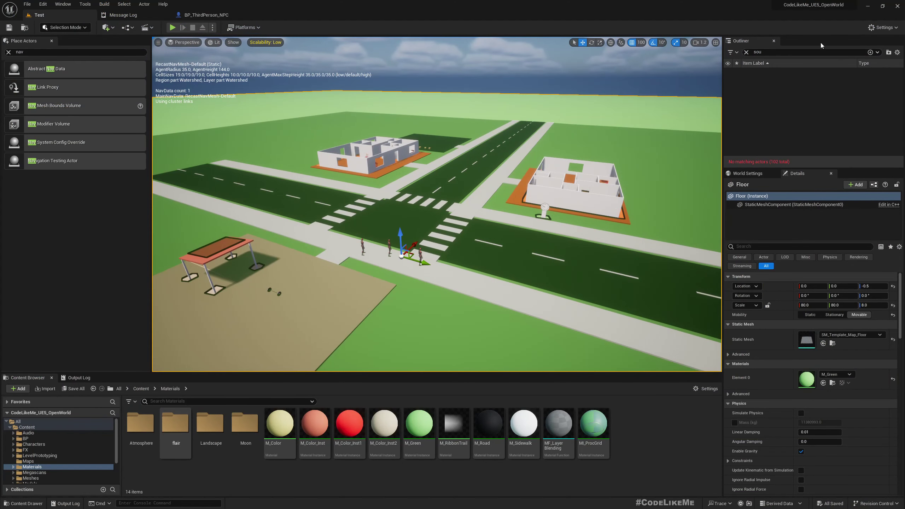
Filter the level's actors by "nav" and focus the view on the NavMeshBoundsVolume
click(746, 52)
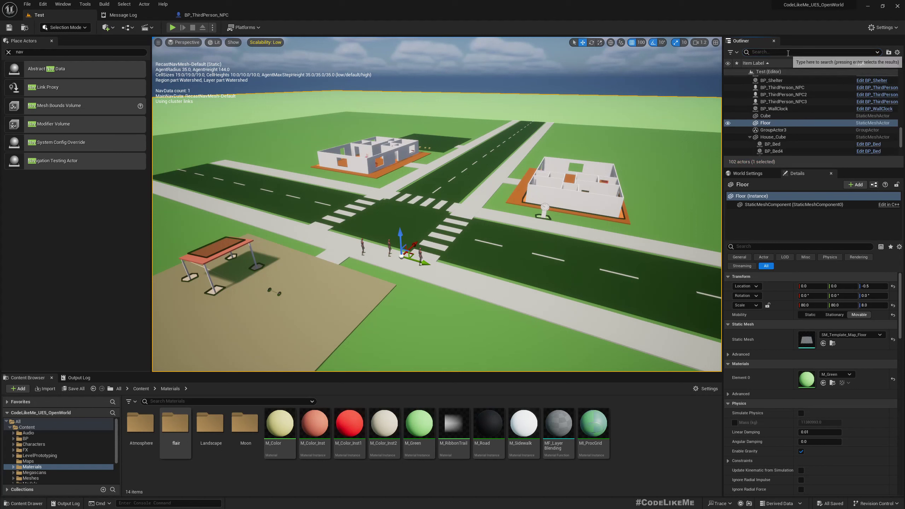
text(nav)
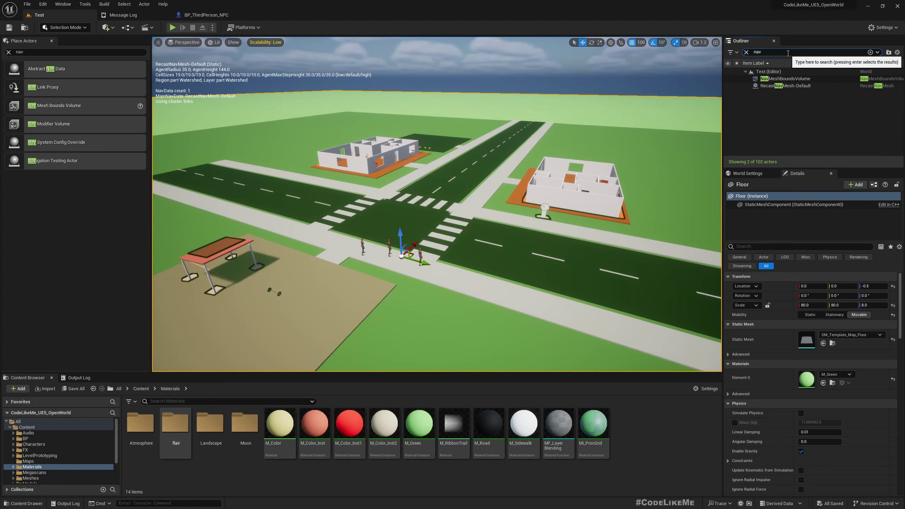
double_click(755, 79)
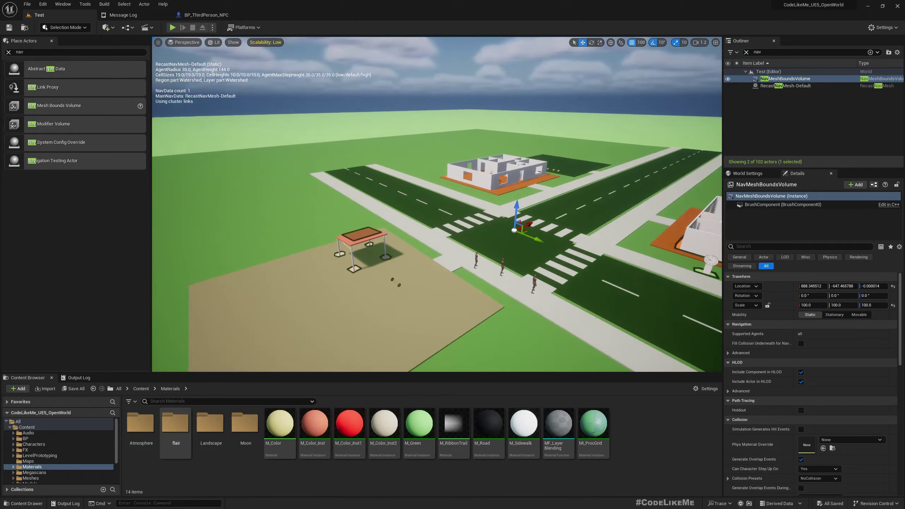
Turn off game view to show the editor-only icons and display the navigation mesh around the intersection
right_drag(476, 130, 476, 65)
key(g)
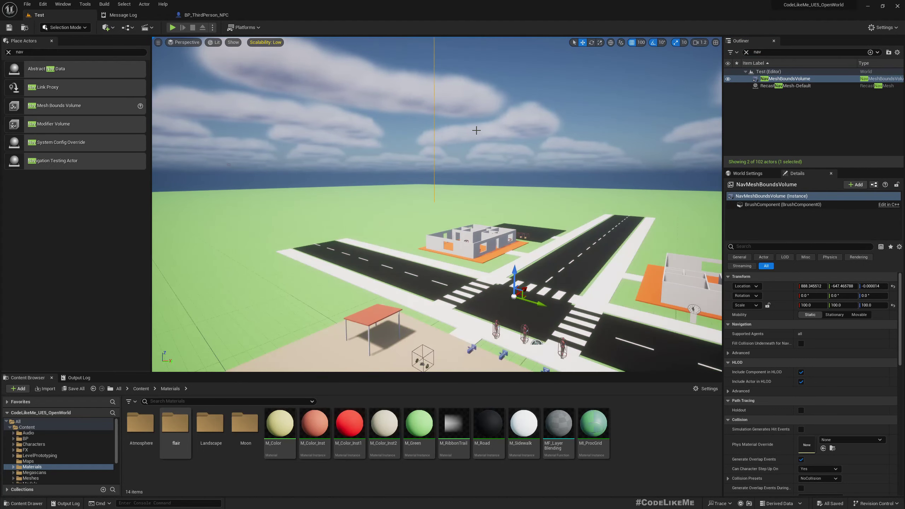
right_drag(476, 130, 504, 142)
key(w)
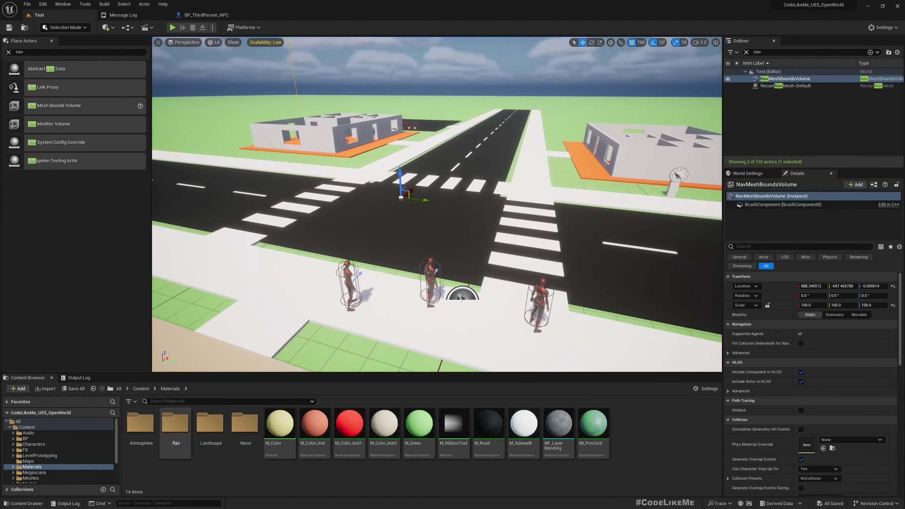
key(p)
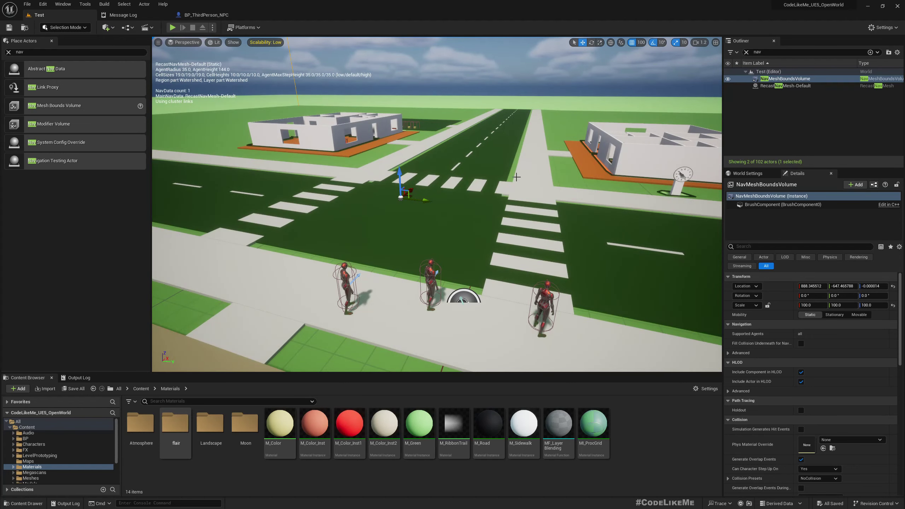
key(d)
right_drag(516, 177, 427, 180)
key(s)
key(a)
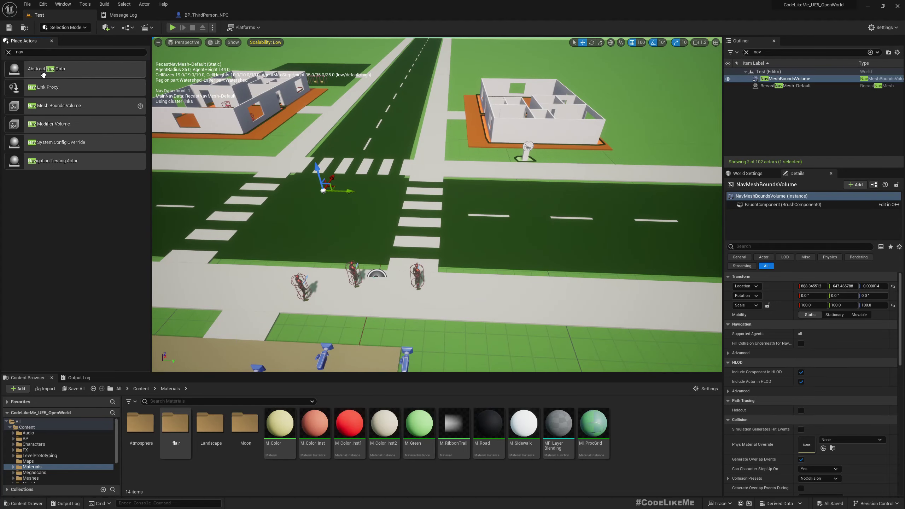
Find the Nav Modifier Volume by searching placeable actors for "nav", place one on the road at the intersection and reposition it between the crosswalks
click(9, 52)
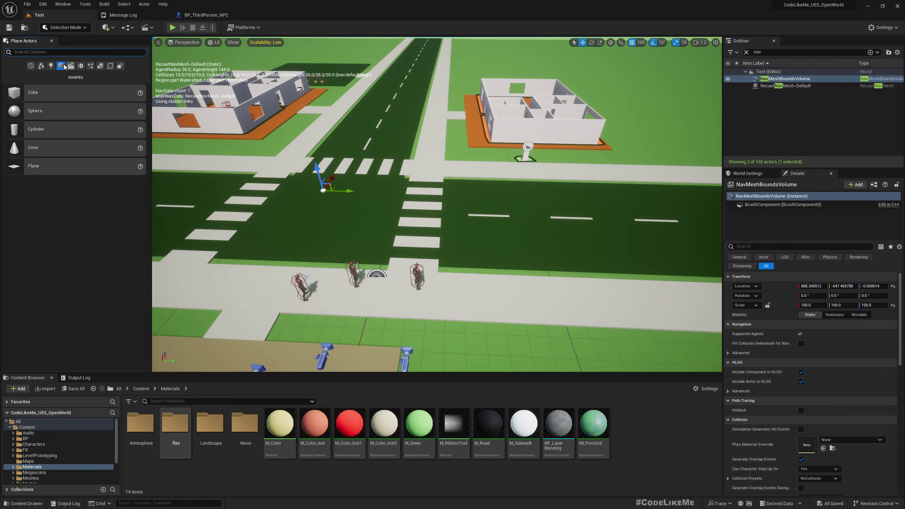
text(nav)
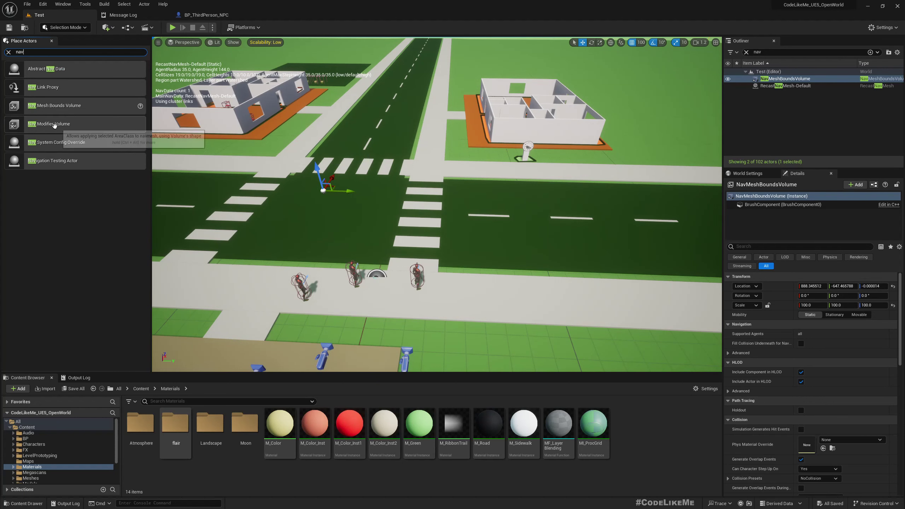
drag(48, 123, 334, 229)
right_drag(334, 228, 549, 178)
drag(480, 206, 520, 200)
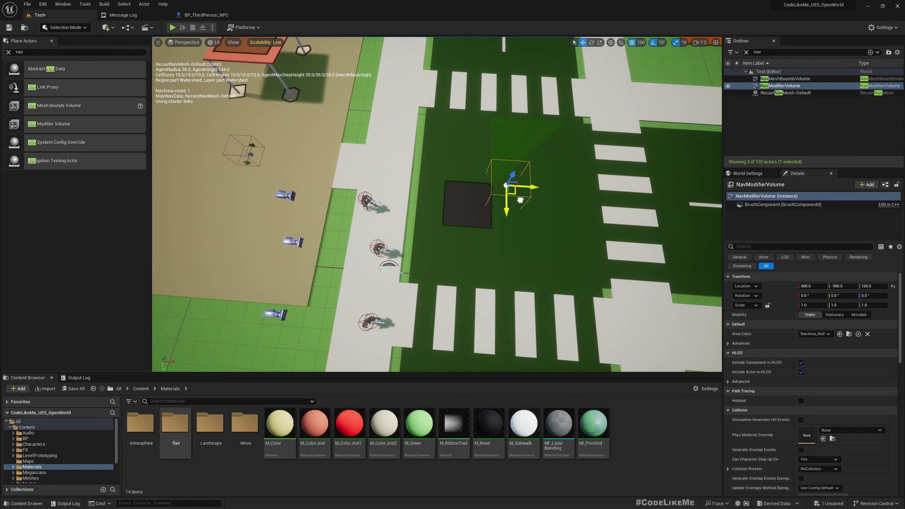
Reduce the scale snap to 1 and scale the nav modifier volume to 5 in X and Y so it fills the intersection
right_drag(520, 200, 535, 228)
right_drag(391, 197, 461, 187)
key(r)
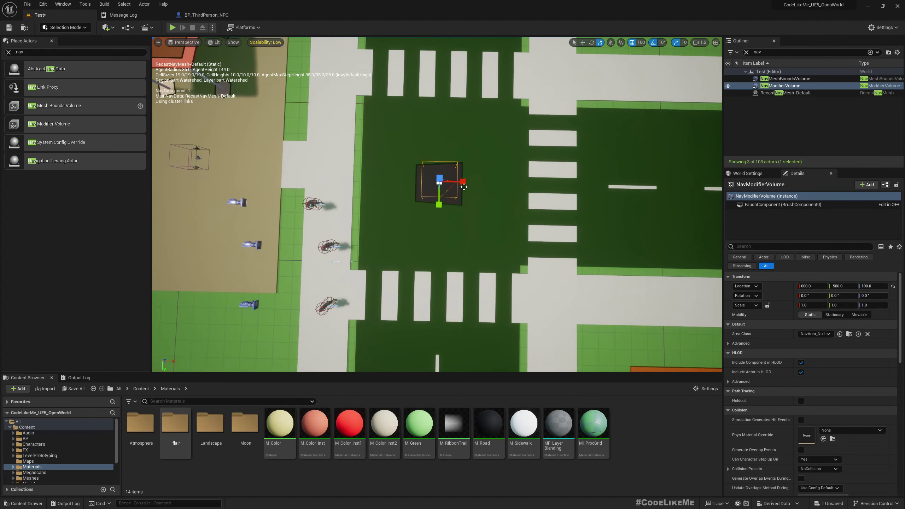
drag(462, 182, 522, 190)
key(ctrl+z)
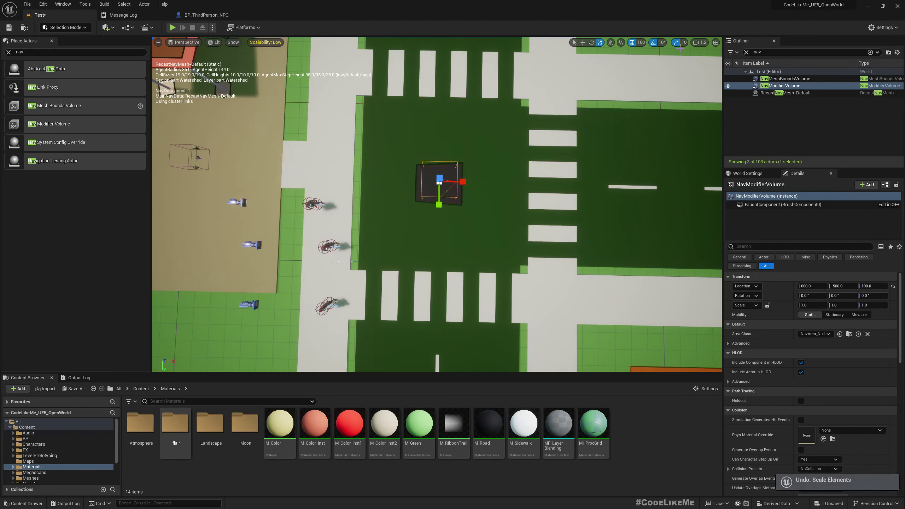
click(683, 43)
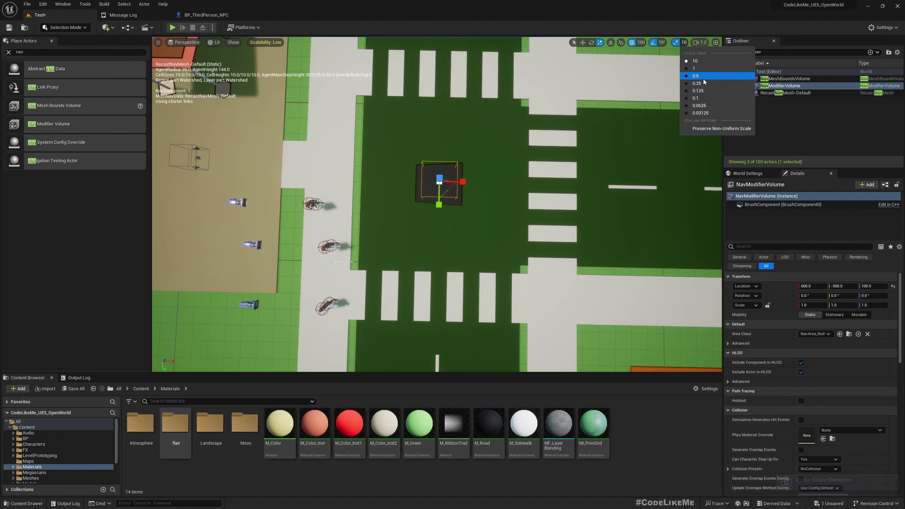
click(701, 69)
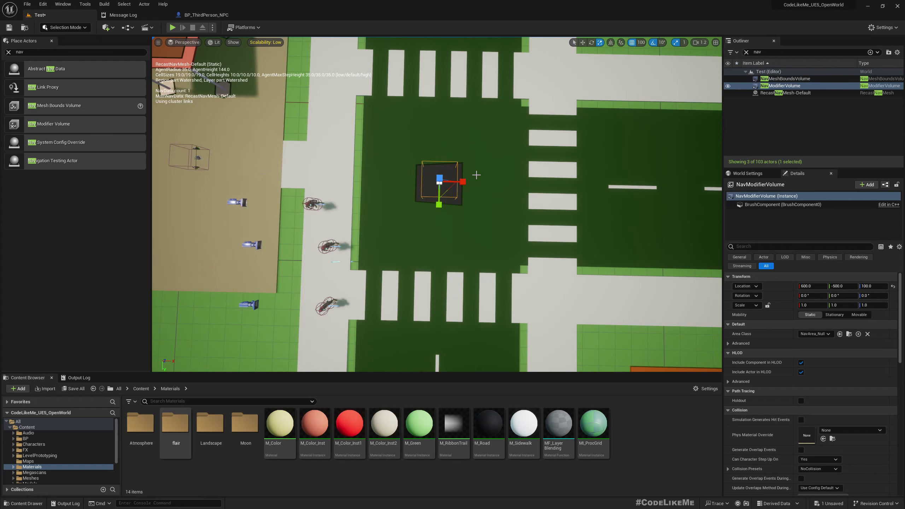
drag(462, 181, 518, 183)
drag(439, 206, 439, 252)
Inspect the scaled volume between the crosswalks from several angles and list its available area classes
right_drag(426, 188, 511, 144)
right_drag(410, 213, 365, 235)
key(w)
key(s)
right_drag(424, 234, 459, 228)
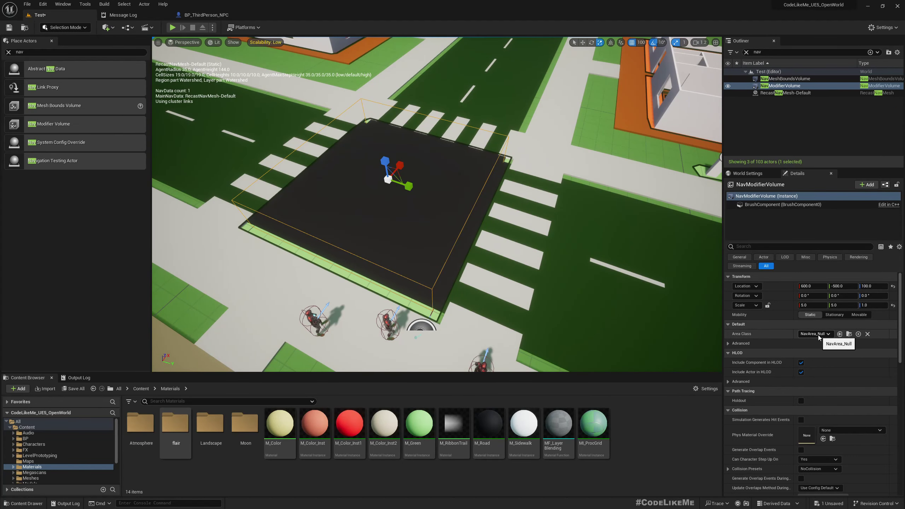
mouse_move(623, 251)
right_down()
mouse_move(637, 230)
mouse_move(639, 243)
right_up()
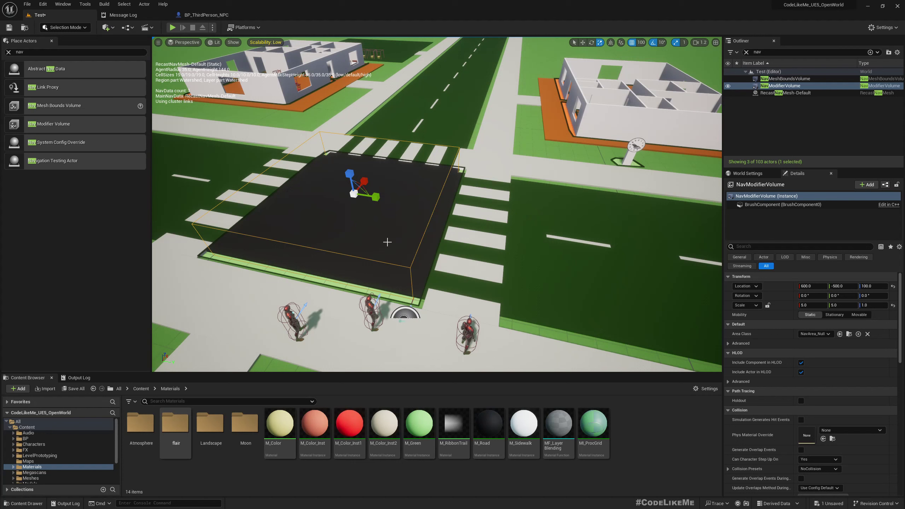
click(814, 334)
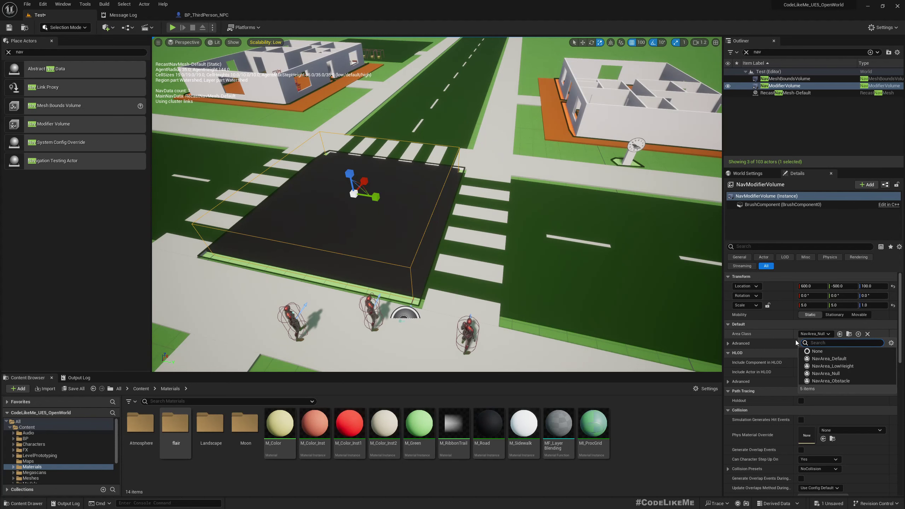
Duplicate the modifier volume onto the road beside the intersection at Y 2400 and stretch it to a Y scale of 20
key(s)
right_drag(413, 192, 415, 239)
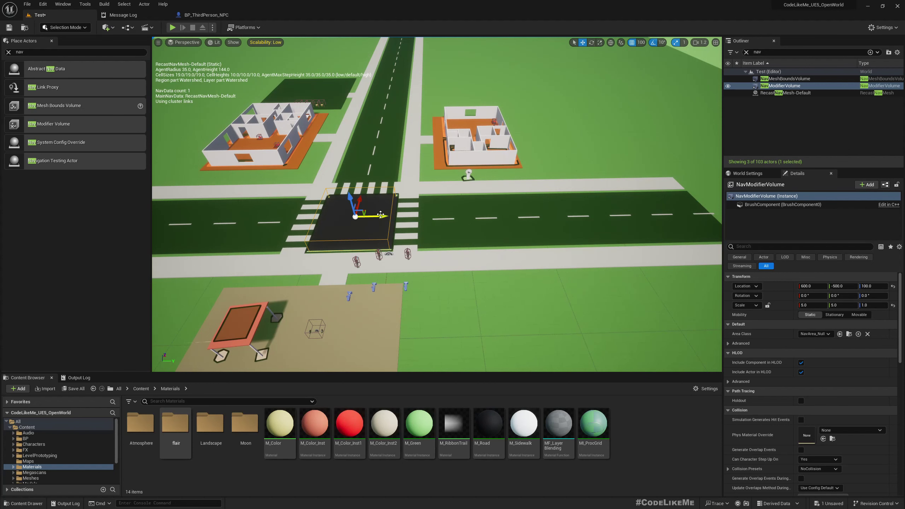
alt+drag(380, 214, 595, 218)
right_drag(598, 236, 585, 197)
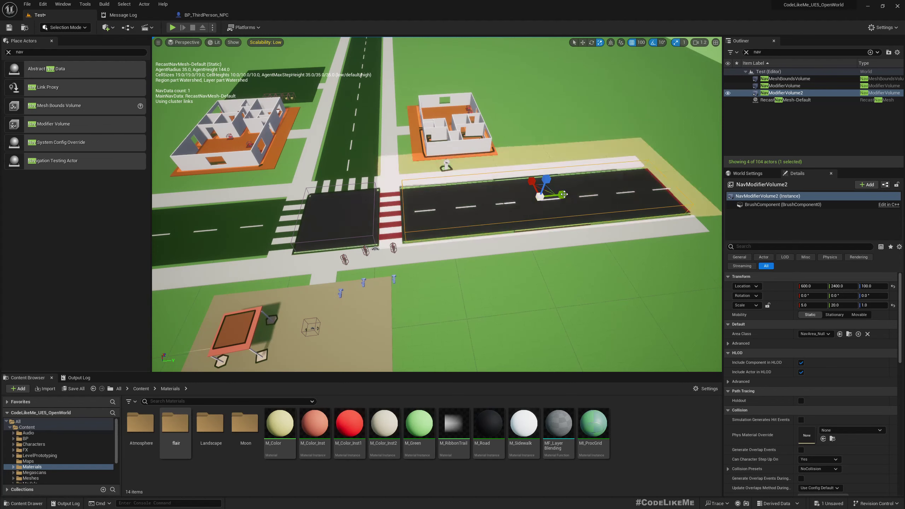
Duplicate the stretched volume onto the road on the opposite side of the intersection, at Y location -3400
right_drag(610, 211, 571, 194)
key(w)
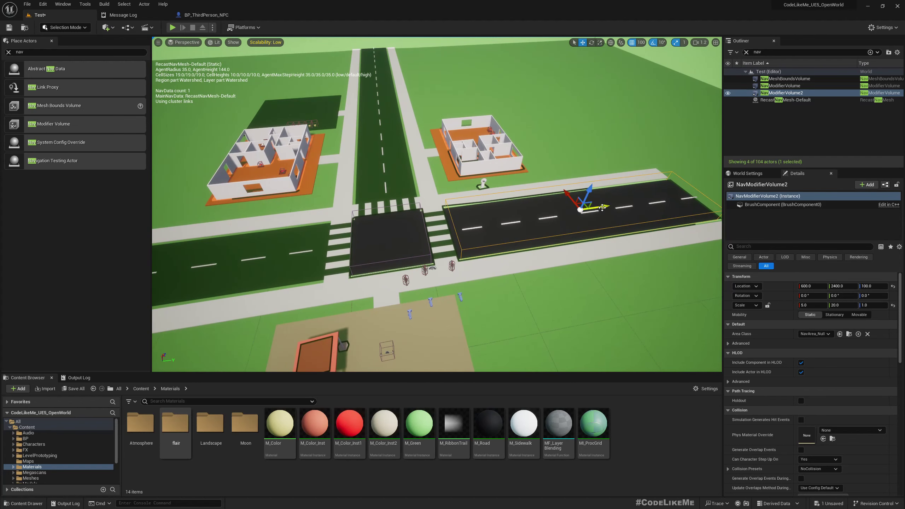
alt+drag(610, 211, 163, 237)
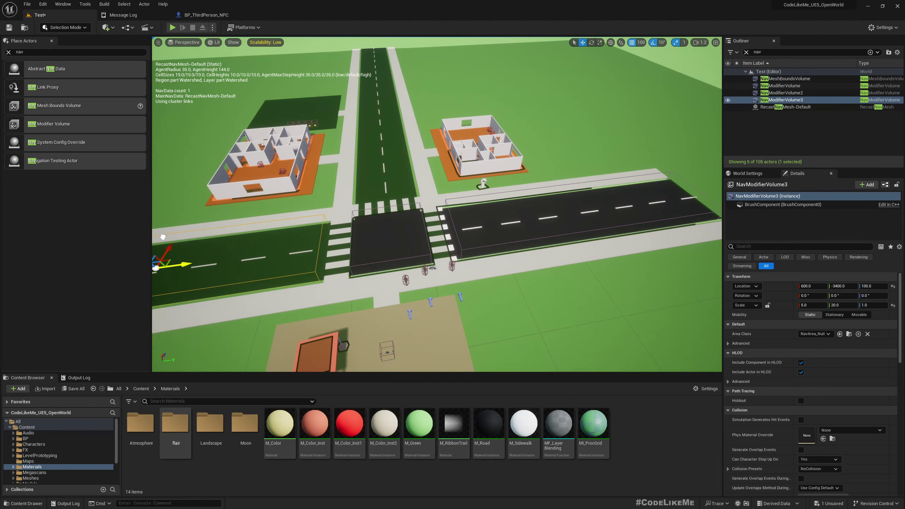
Select the nav mesh bounds volume with all nav modifier volumes, move them into a new folder and name it Navigation
shift+click(784, 86)
shift+click(781, 79)
right_click(780, 80)
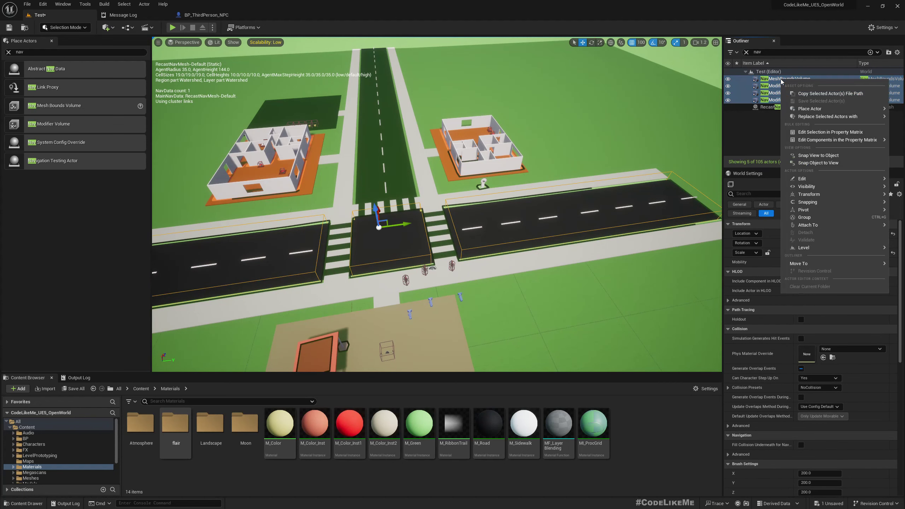
mouse_move(789, 263)
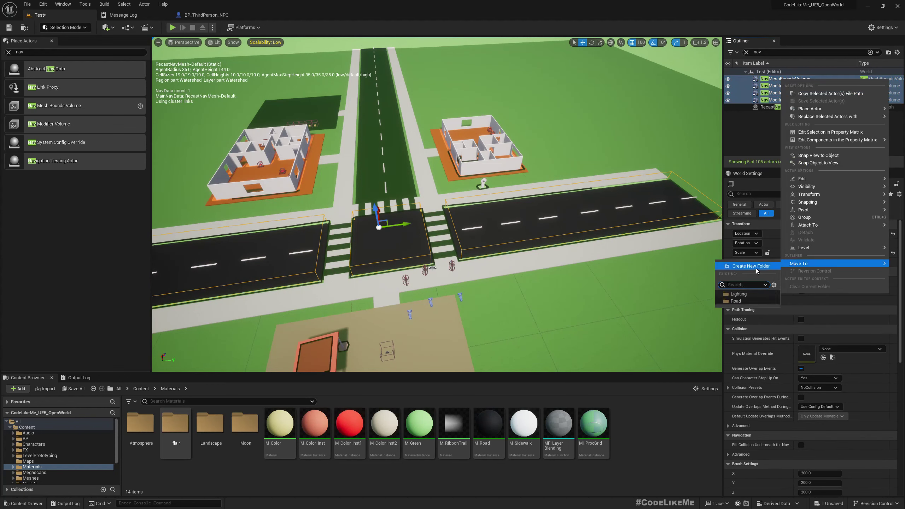
click(755, 268)
click(770, 80)
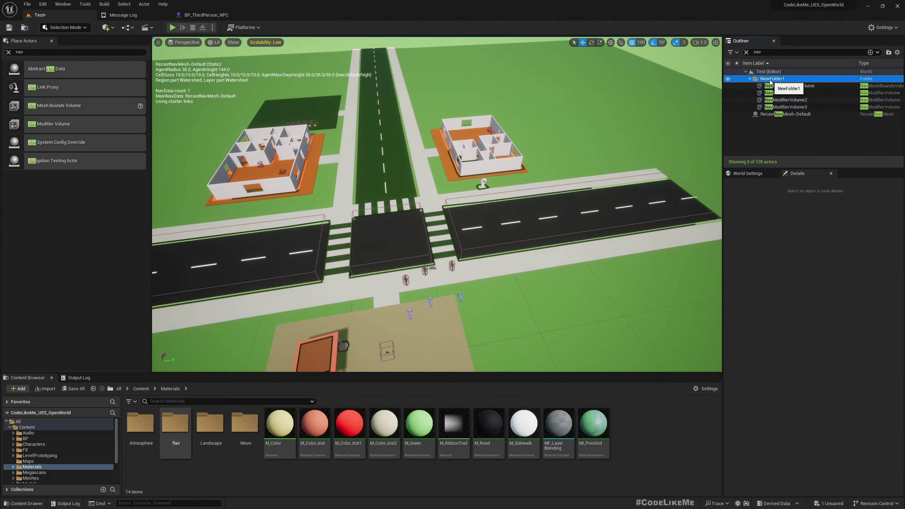
click(771, 81)
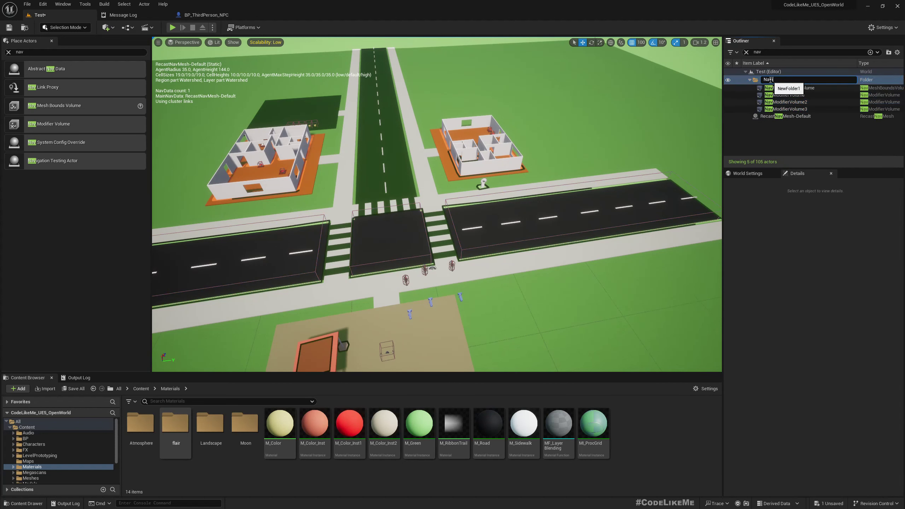
key(Return)
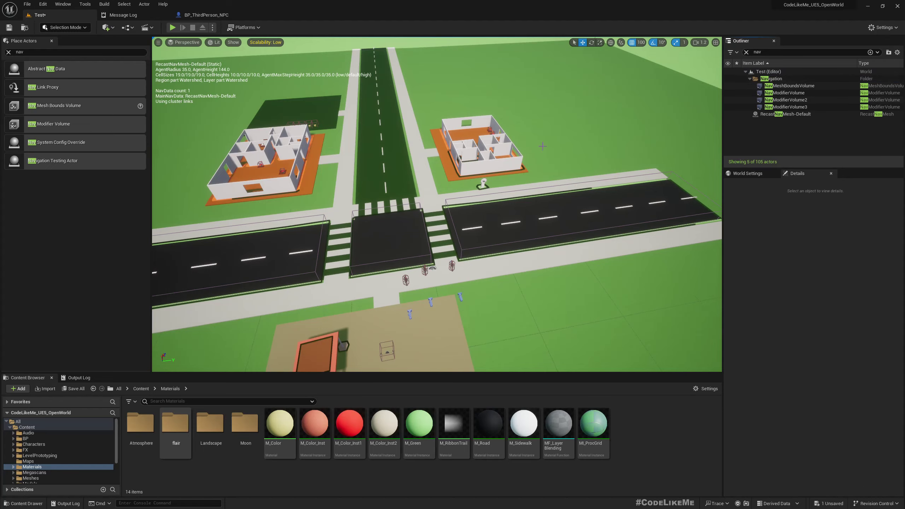
Duplicate a long modifier volume onto the road between the two houses and rotate it 90 degrees around Z
right_drag(507, 143, 445, 160)
scroll(507, 144, down, 3)
right_drag(381, 178, 401, 187)
click(381, 179)
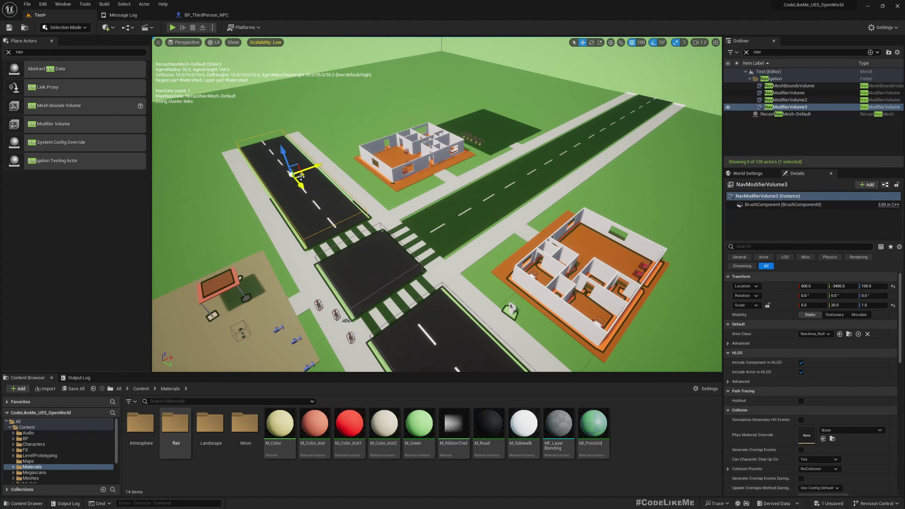
alt+drag(301, 176, 498, 230)
key(e)
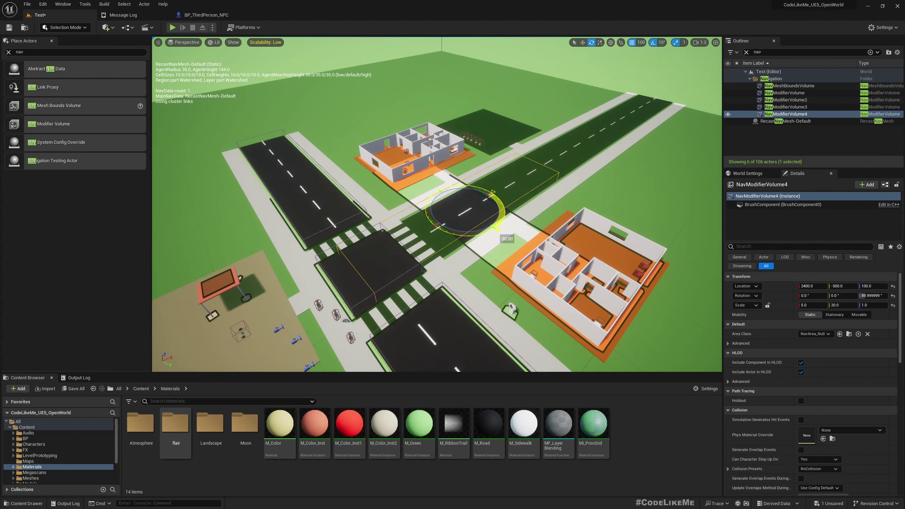
Move the rotated volume to X 6200 and stretch it to a Y scale of 47 to cover the road beyond the crosswalk
key(w)
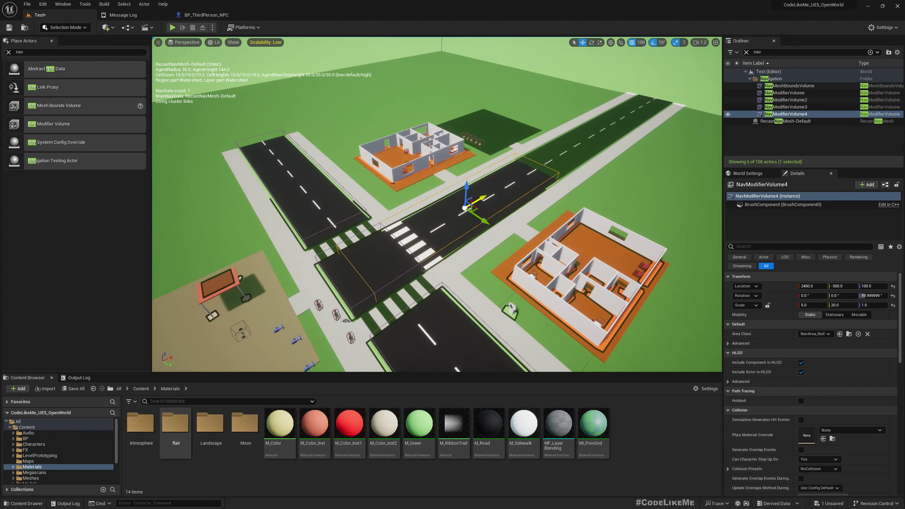
drag(481, 198, 559, 151)
key(r)
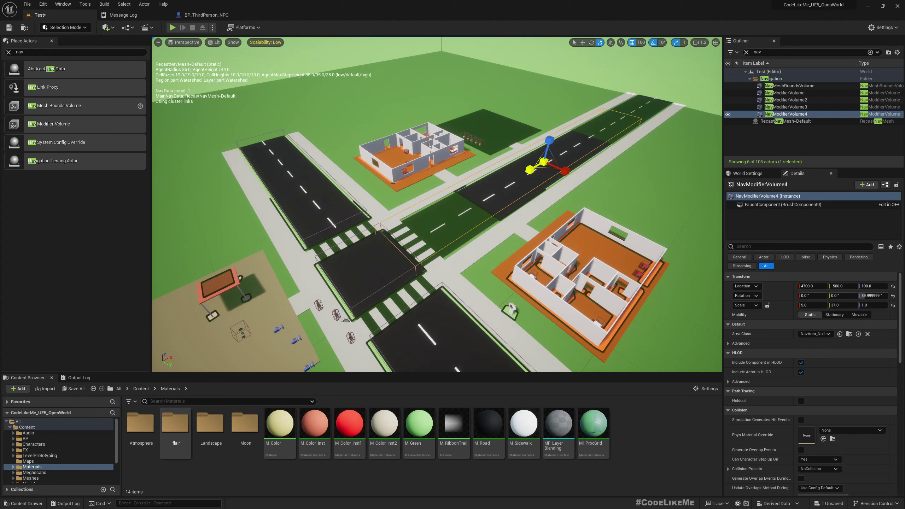
key(w)
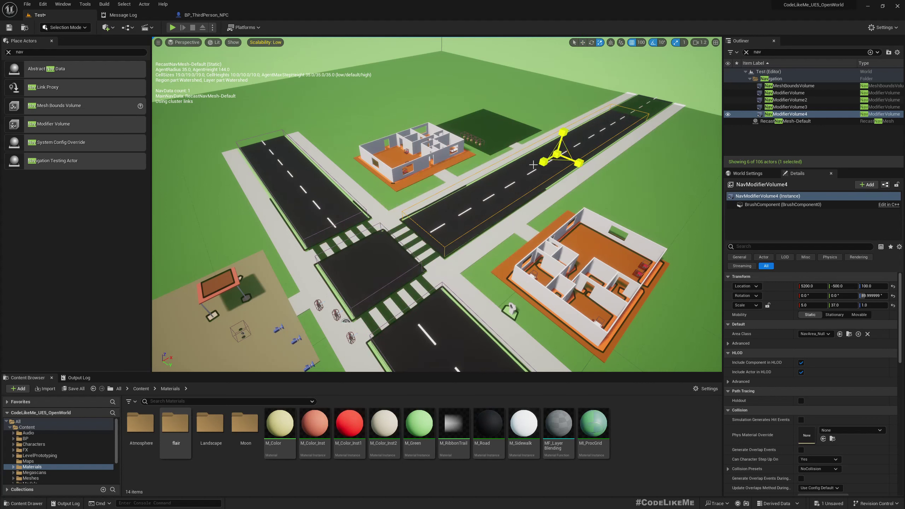
drag(543, 162, 546, 159)
key(w)
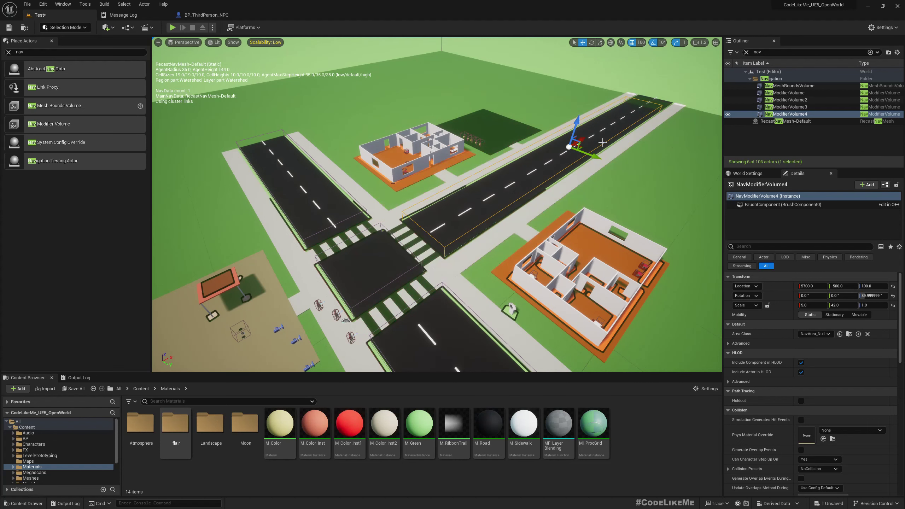
right_drag(606, 136, 594, 137)
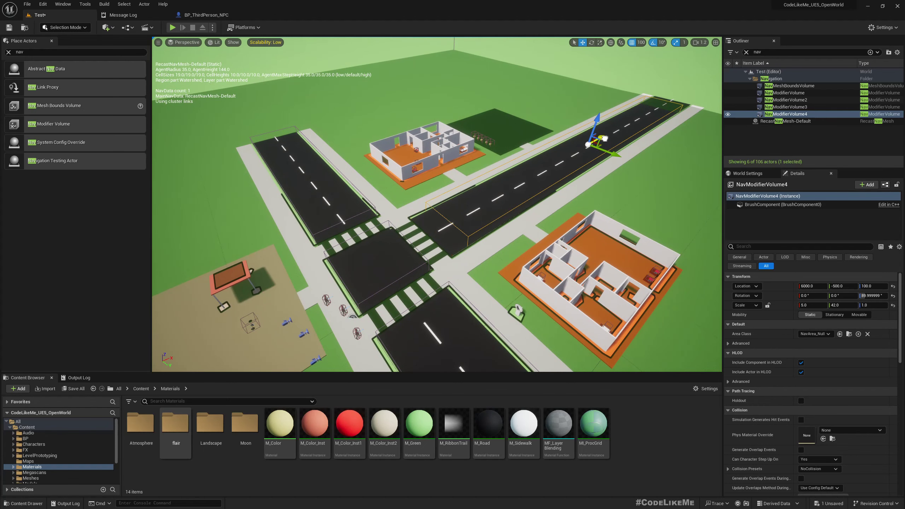
key(r)
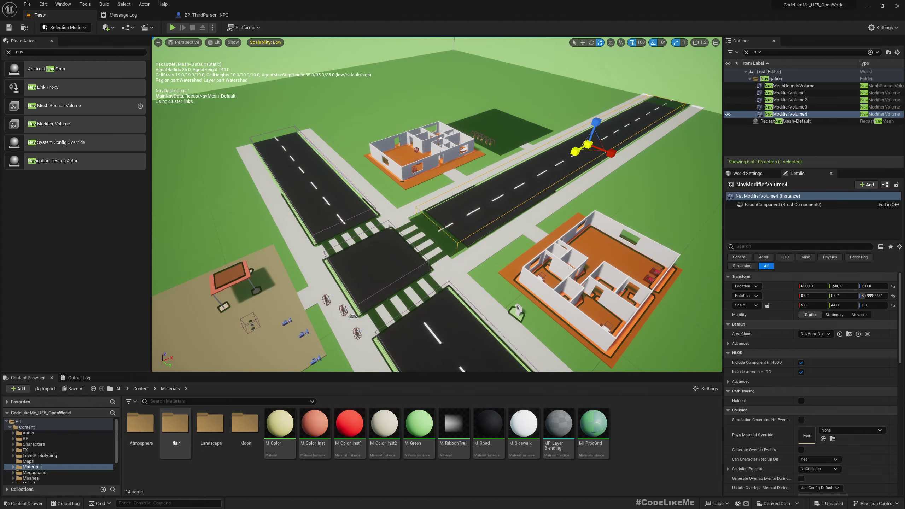
drag(575, 151, 585, 152)
key(w)
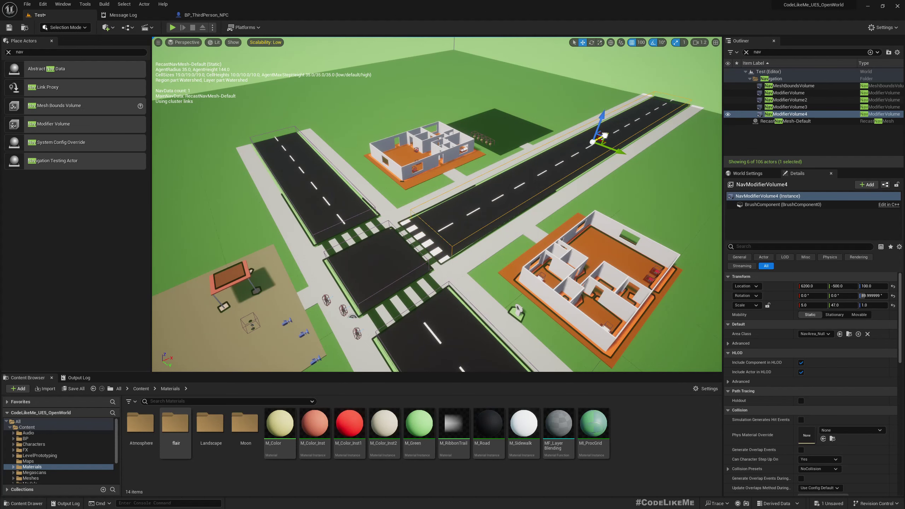
Play the level in full-screen view and run the character to the sidewalk at the intersection to watch the NPCs cross
right_drag(600, 135, 677, 137)
key(a)
right_drag(506, 177, 507, 193)
key(s)
key(F11)
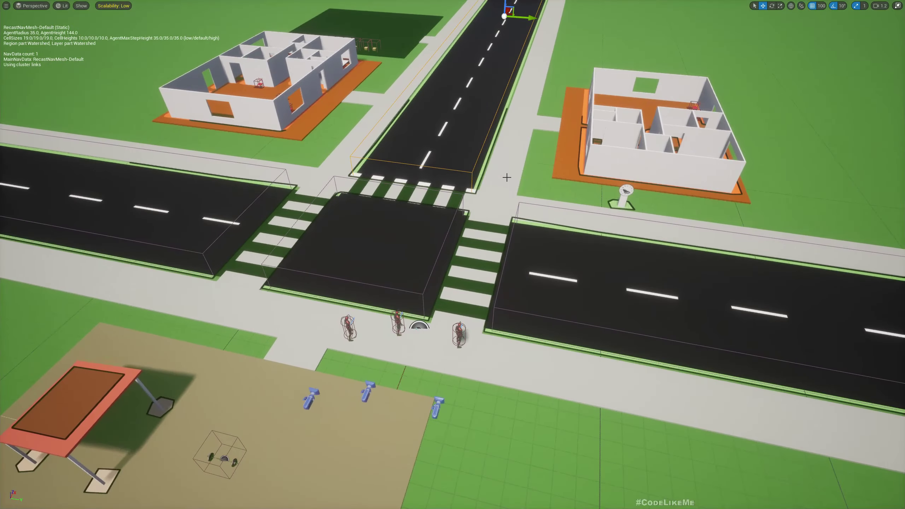
key(alt+p)
click(506, 177)
key(w)
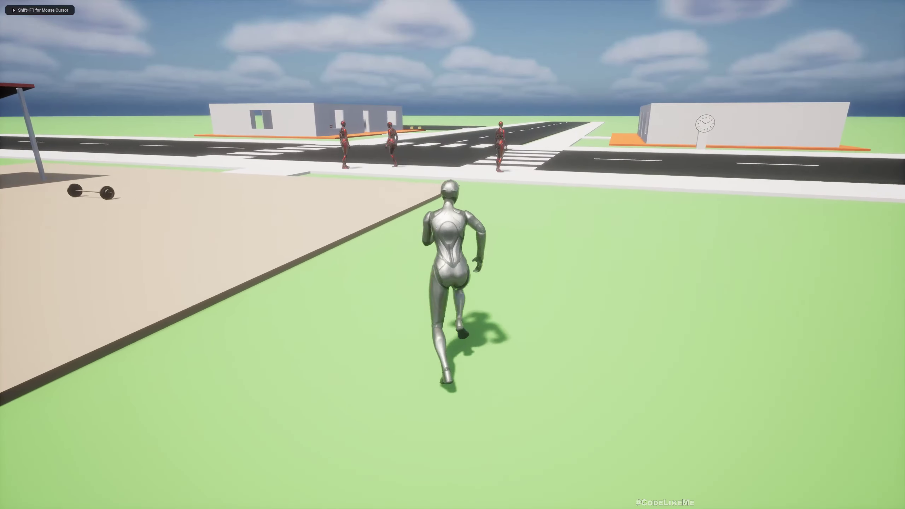
key(w)
key(a)
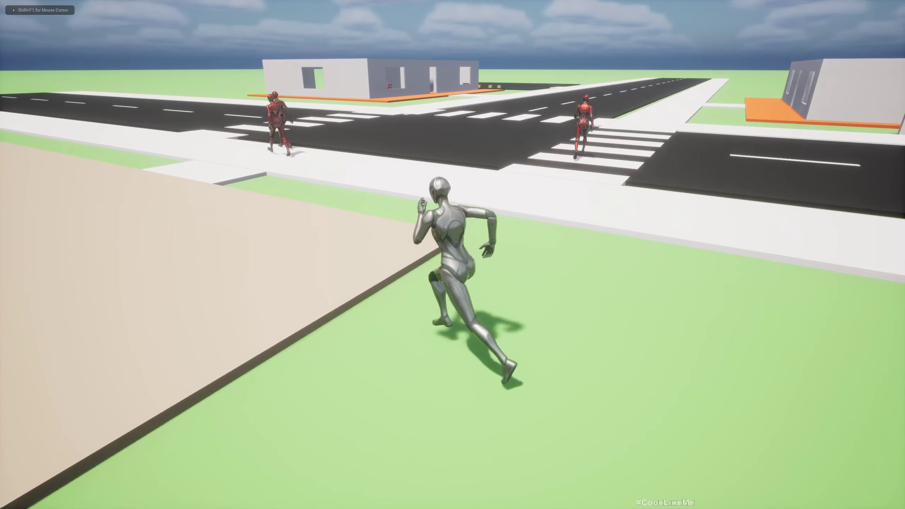
key(w)
key(w)
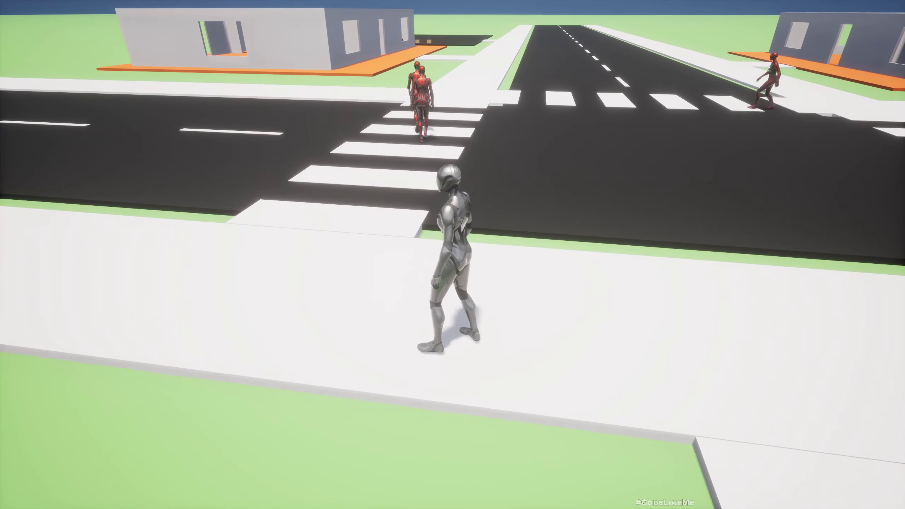
Follow the NPCs over the crosswalk and along the sidewalk to the house to check their route
key(w)
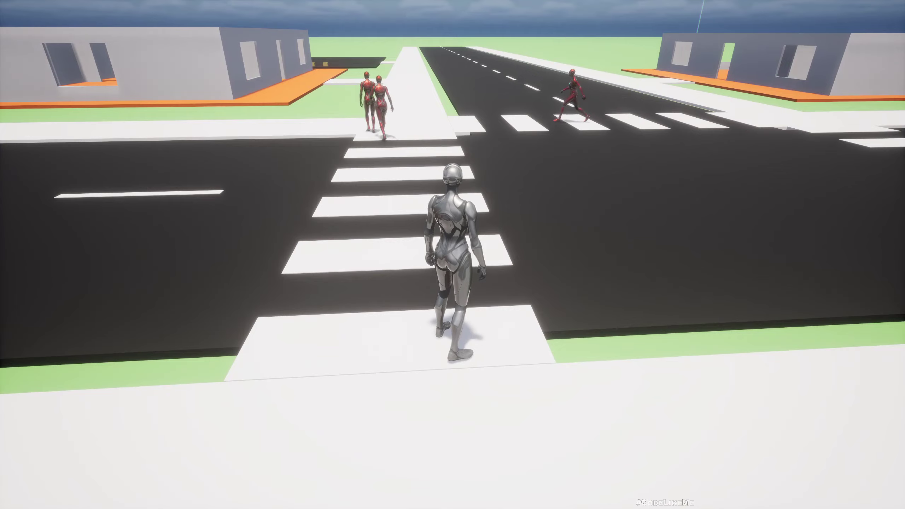
key(w)
key(a)
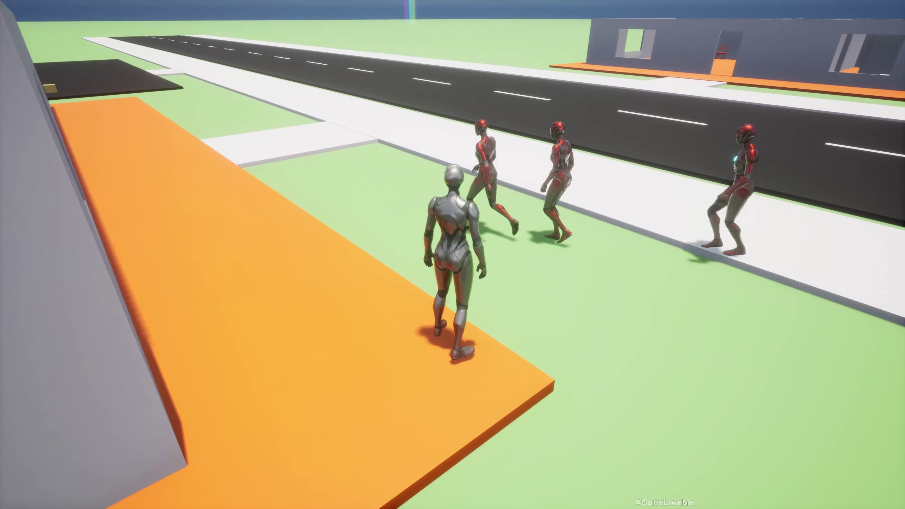
key(w)
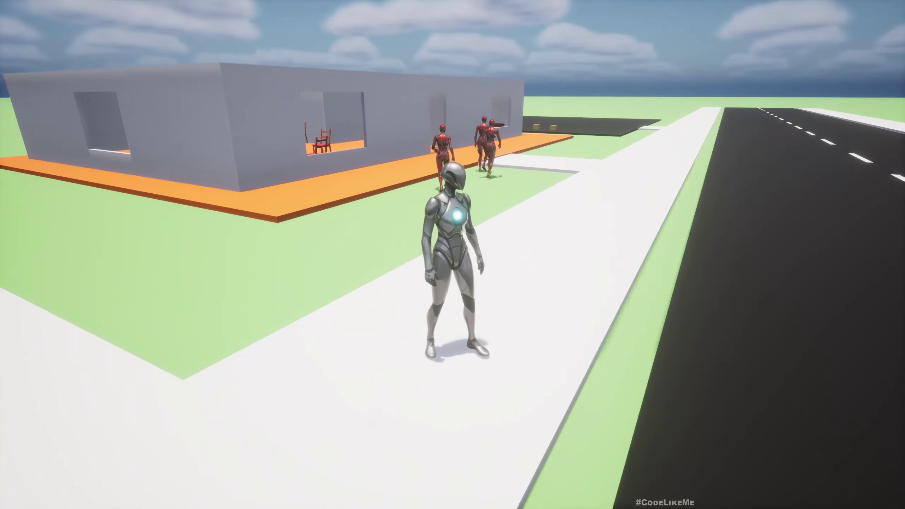
Walk back over the crosswalk, end the play session and view the intersection and NPC starting area from above
key(w)
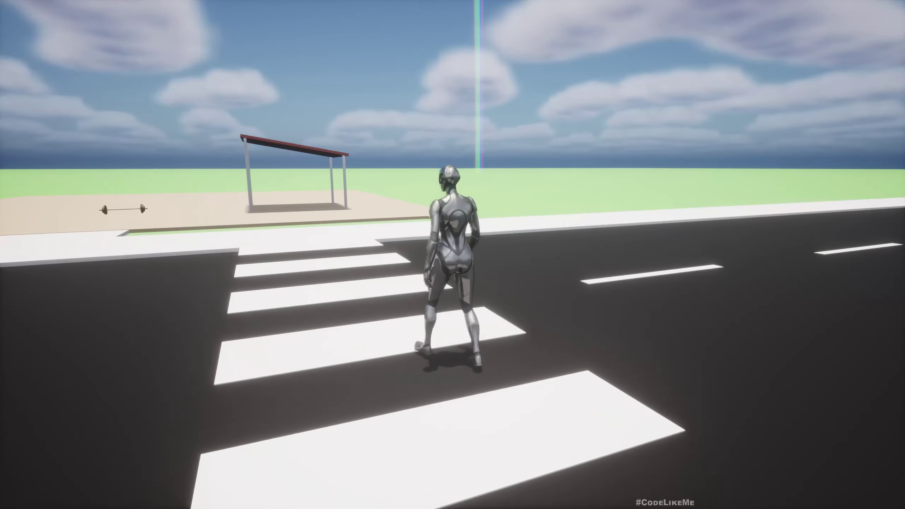
key(w)
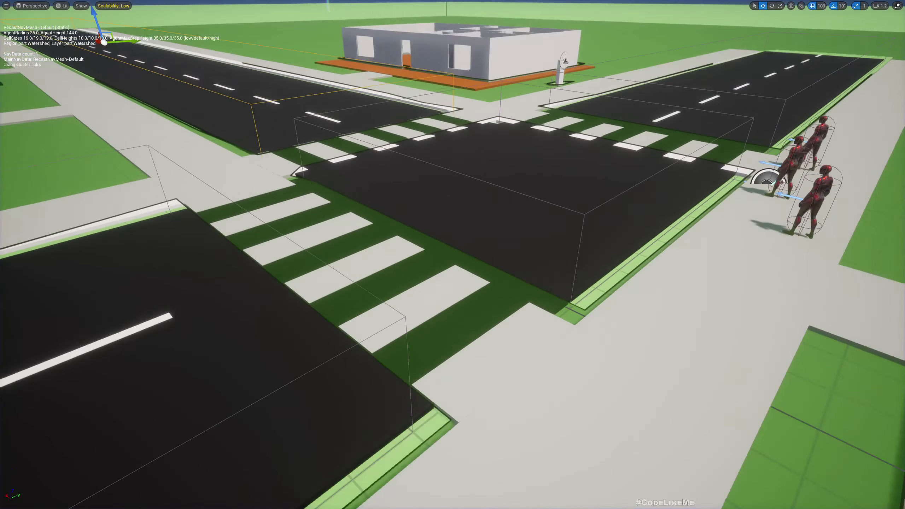
key(s)
right_drag(439, 152, 498, 199)
key(w)
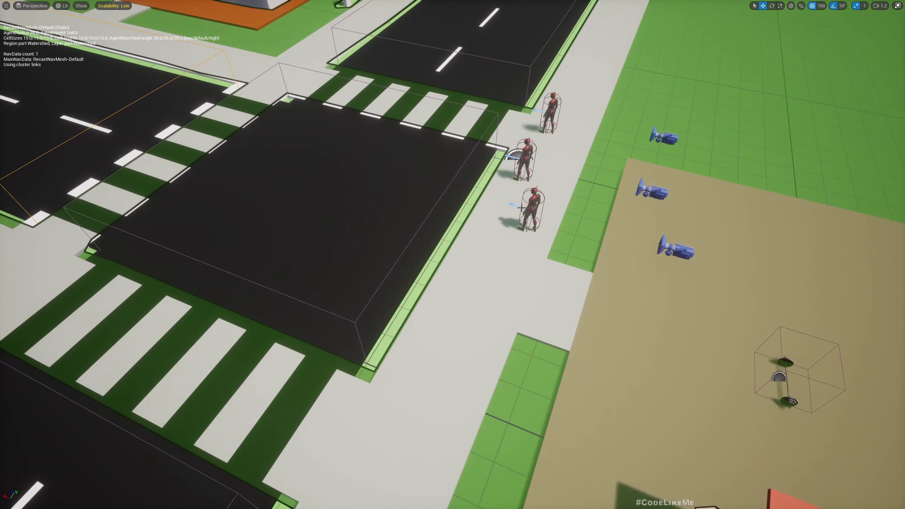
Move the nearest NPC from the sidewalk onto the road in the middle of the intersection
click(533, 202)
drag(502, 199, 343, 155)
key(d)
right_drag(488, 235, 418, 220)
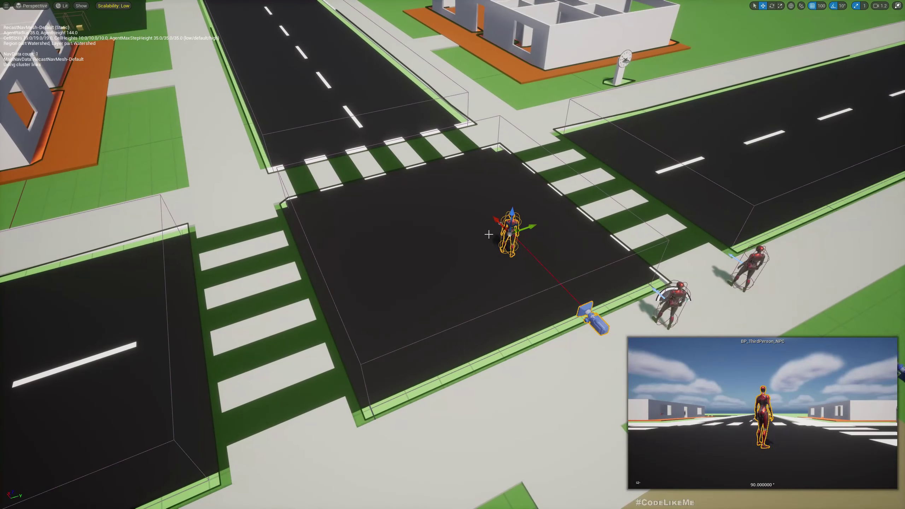
Play the level and run to the sidewalk to watch how the NPC inside the modifier volume behaves, ending the session after the check
key(alt+p)
key(w)
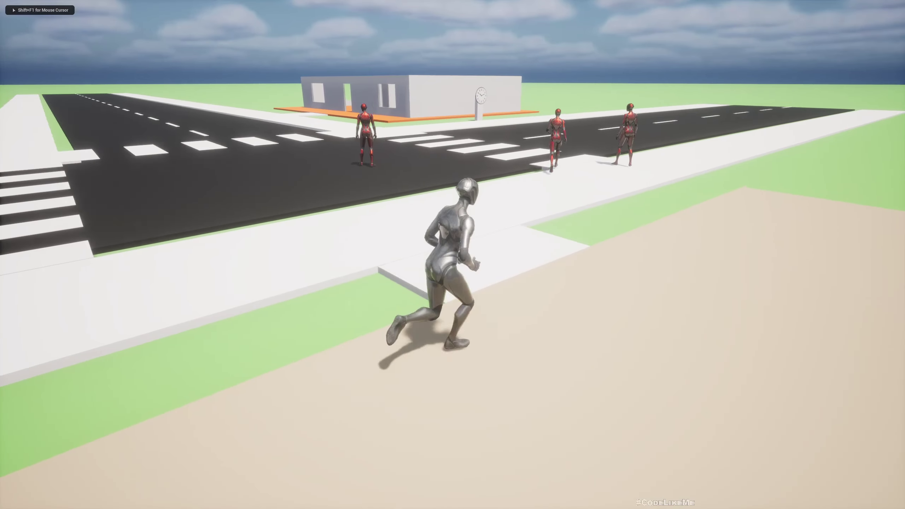
key(w)
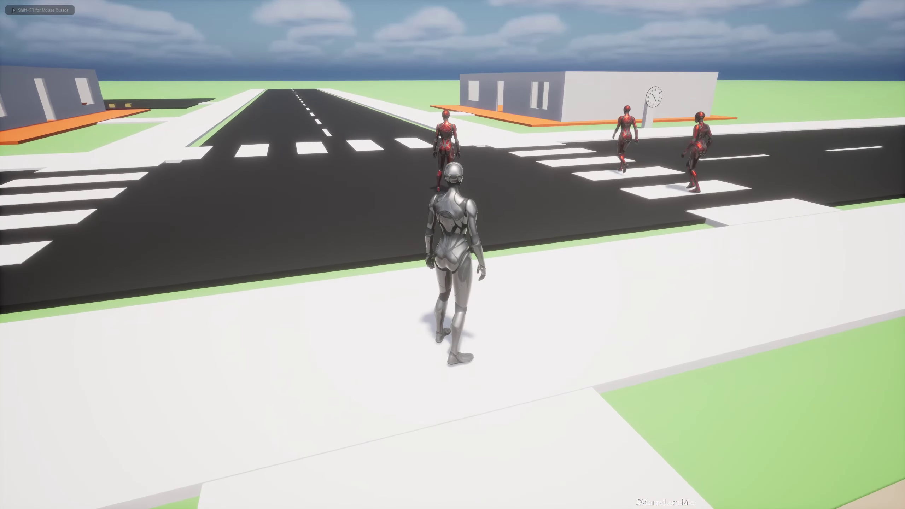
key(d)
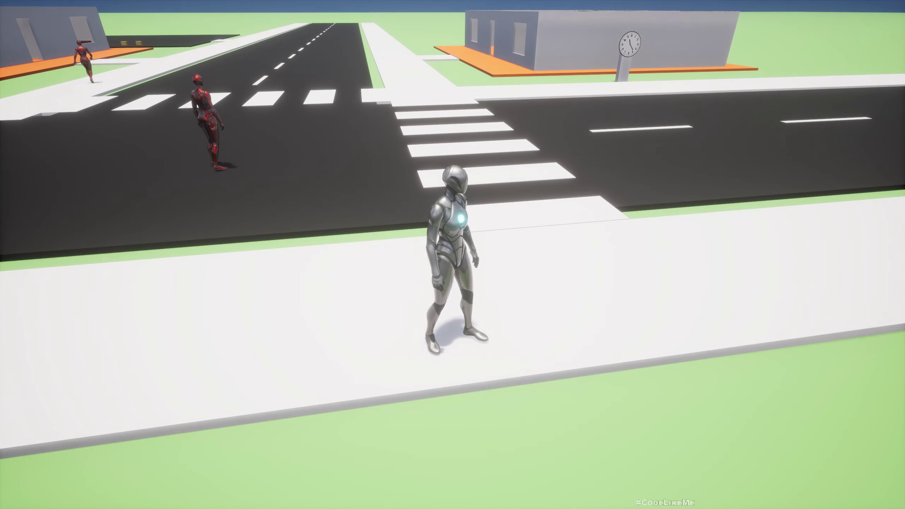
key(Escape)
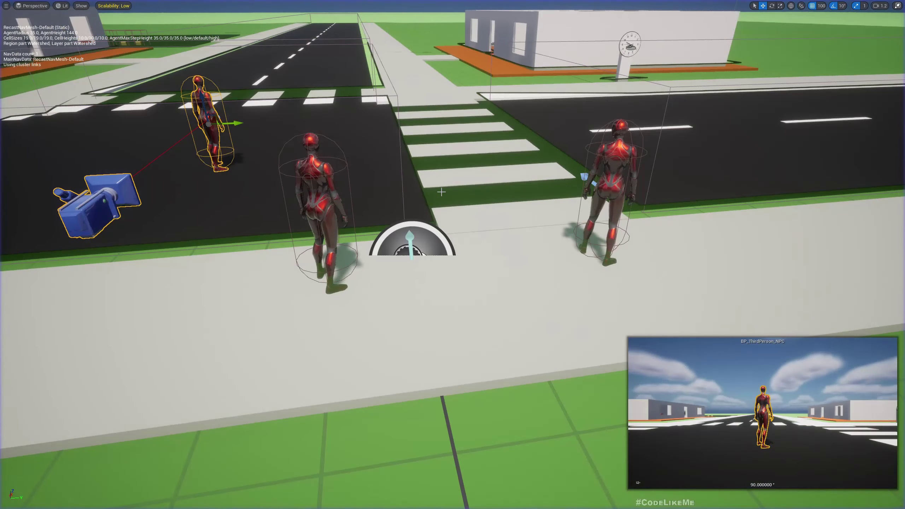
Select all four nav modifier volumes and set their area class to NavArea_Obstacle
right_drag(441, 193, 386, 174)
right_drag(459, 234, 480, 207)
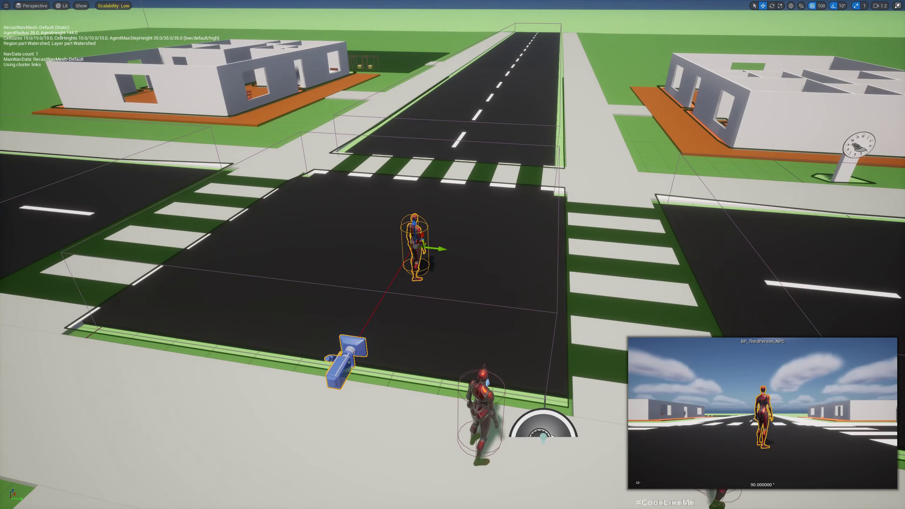
key(F11)
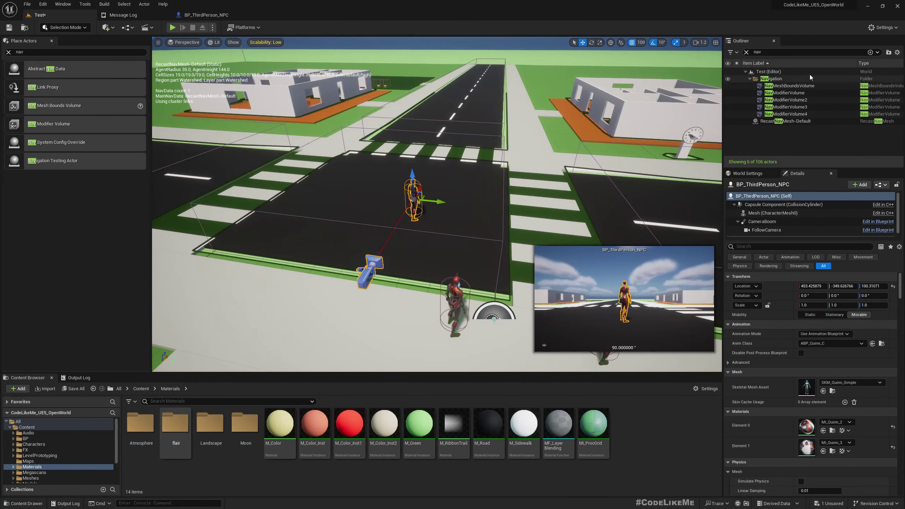
click(793, 93)
shift+click(790, 114)
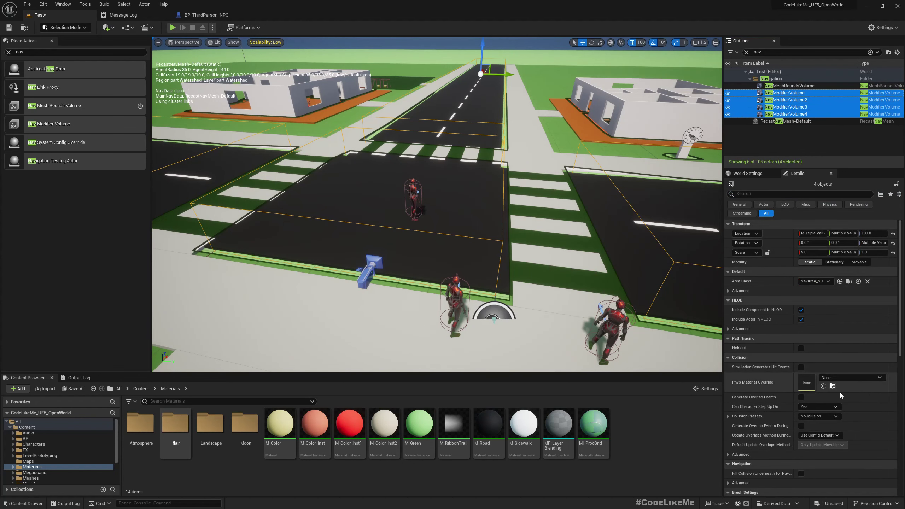
click(813, 282)
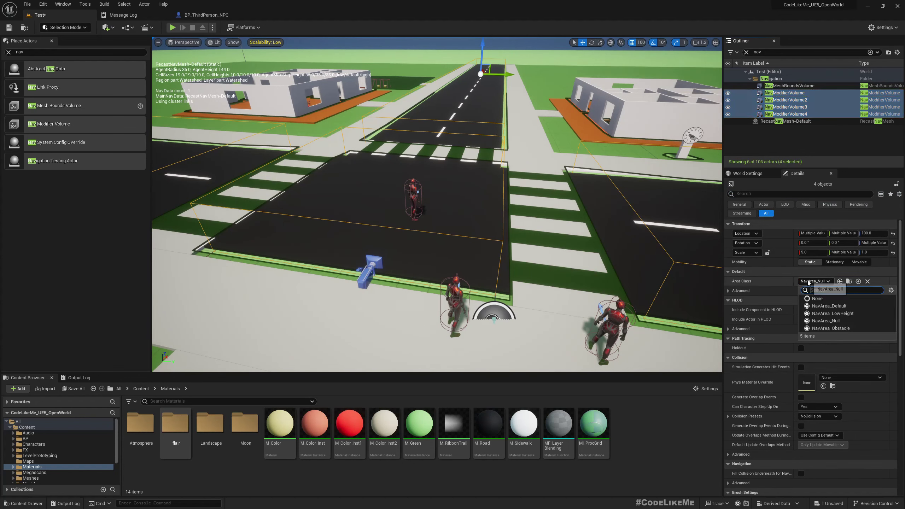
click(824, 329)
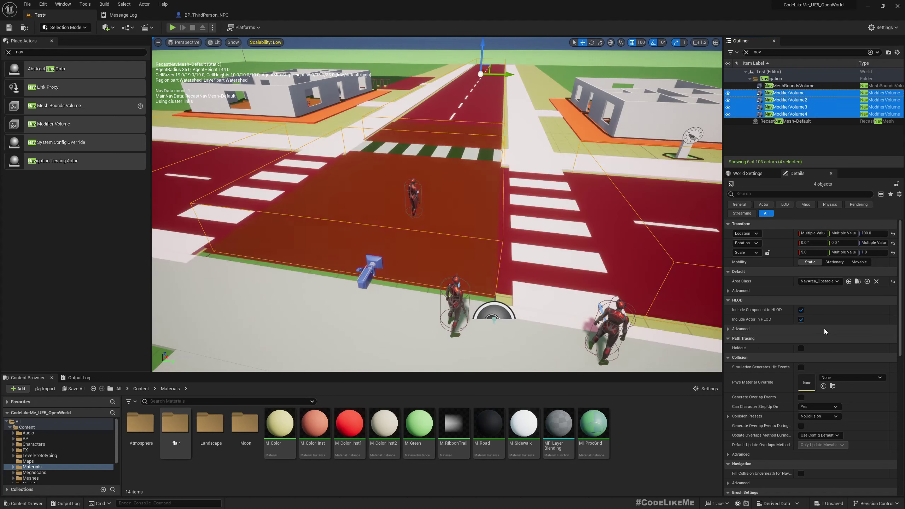
Play the level and run to the sidewalk to watch the NPC on the road and the NPCs at the crosswalk
click(327, 312)
mouse_move(328, 312)
right_down()
mouse_move(296, 300)
mouse_move(322, 312)
right_up()
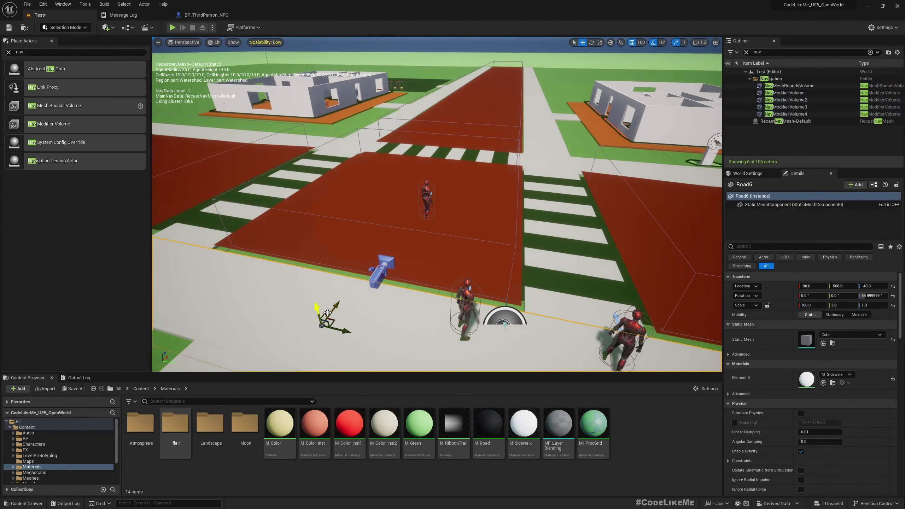
key(alt+p)
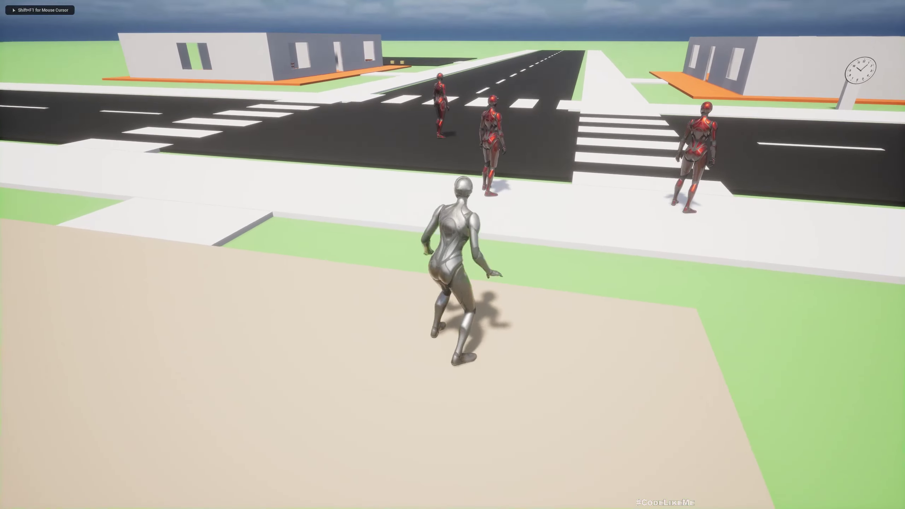
key(a)
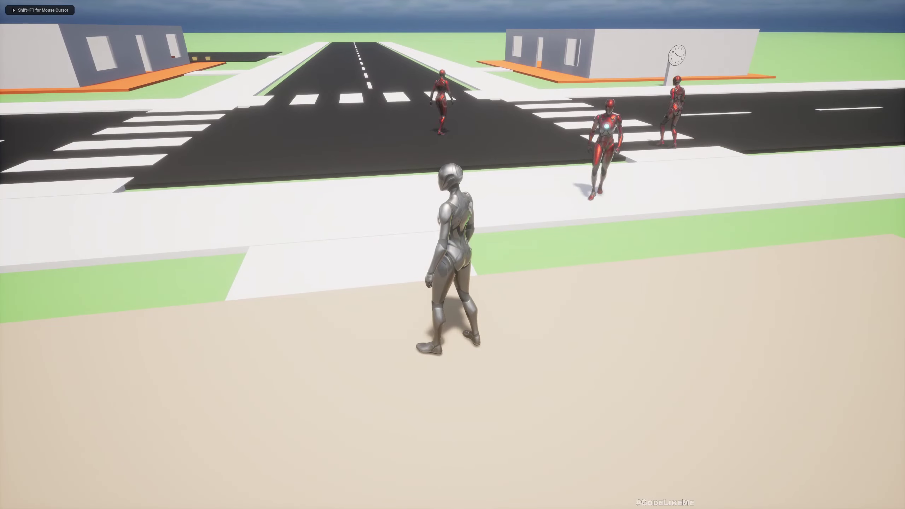
key(w)
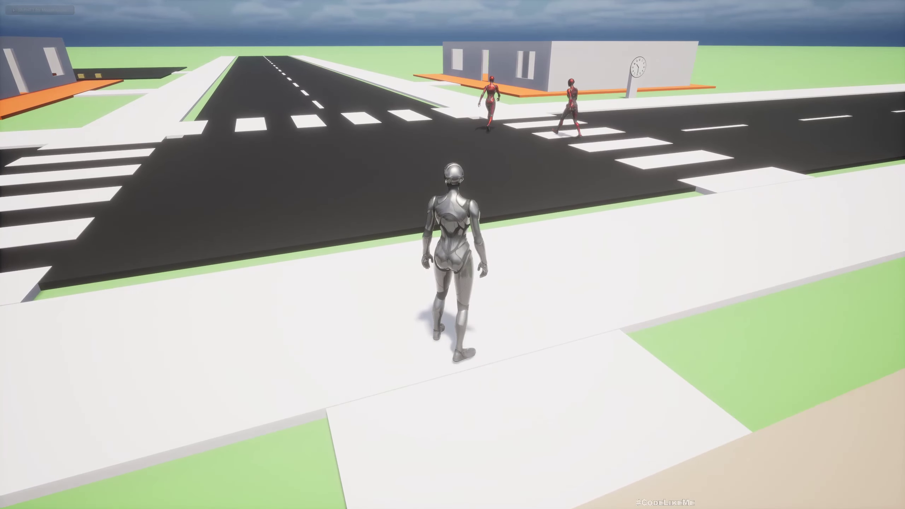
key(w)
Walk along the sidewalk beside the crosswalk to watch the NPCs' route past the far house, and end the play session
key(d)
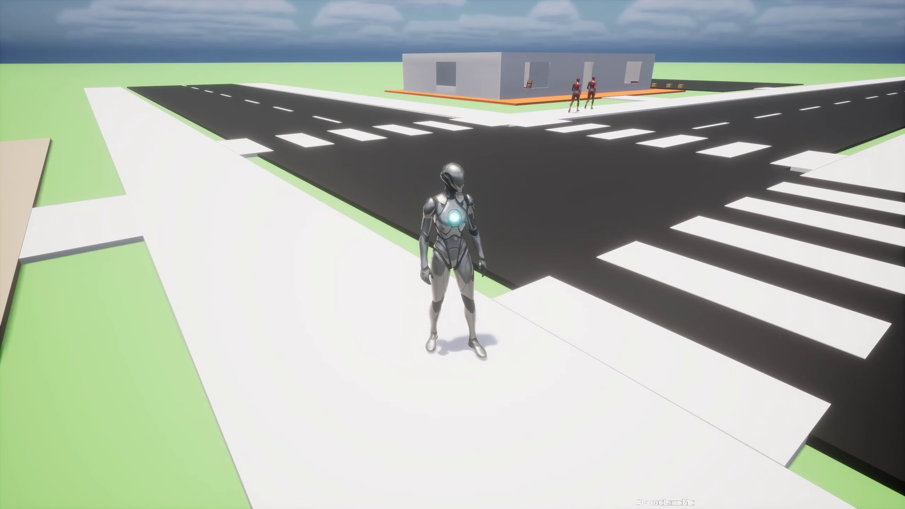
key(w)
key(a)
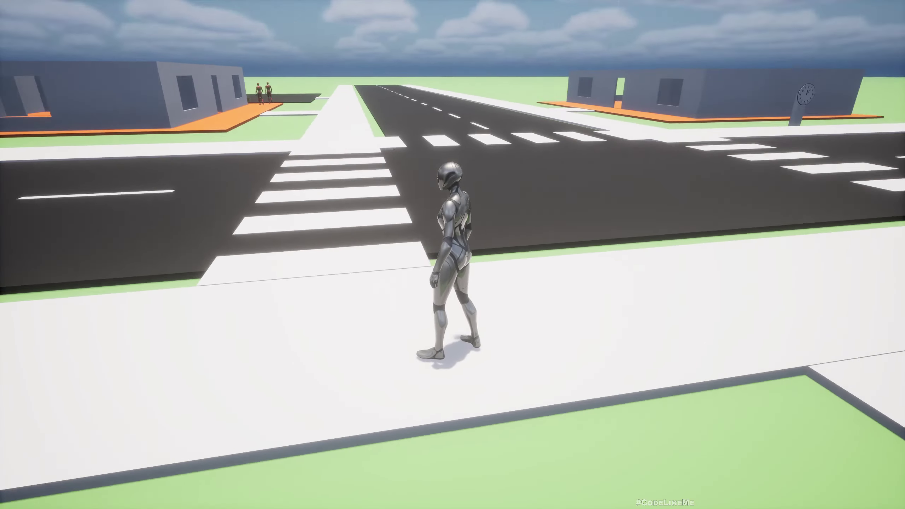
key(w)
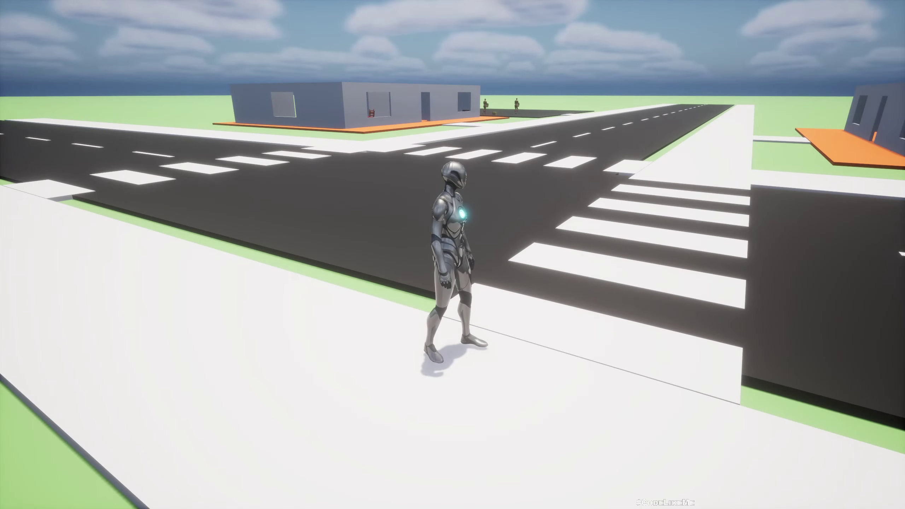
key(Escape)
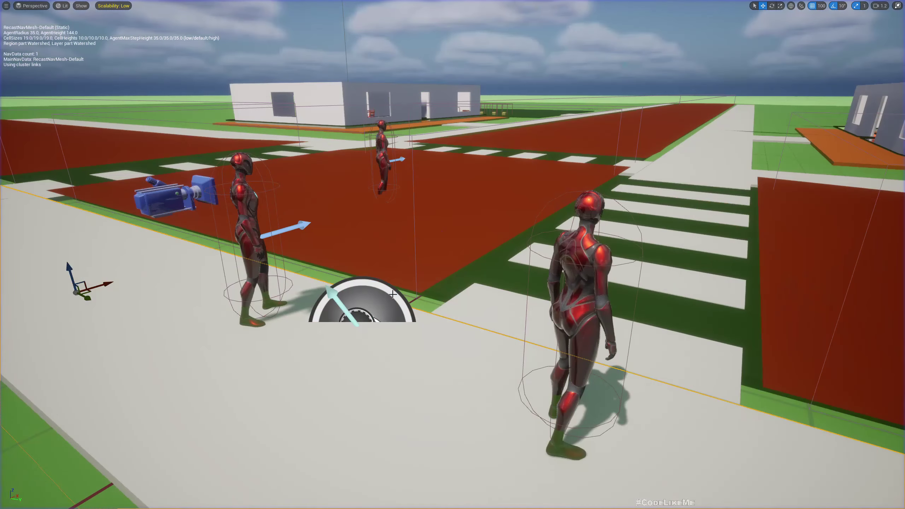
Examine the obstacle areas on the roads, the crosswalks and the ground around the houses from above
key(e)
right_drag(572, 355, 571, 355)
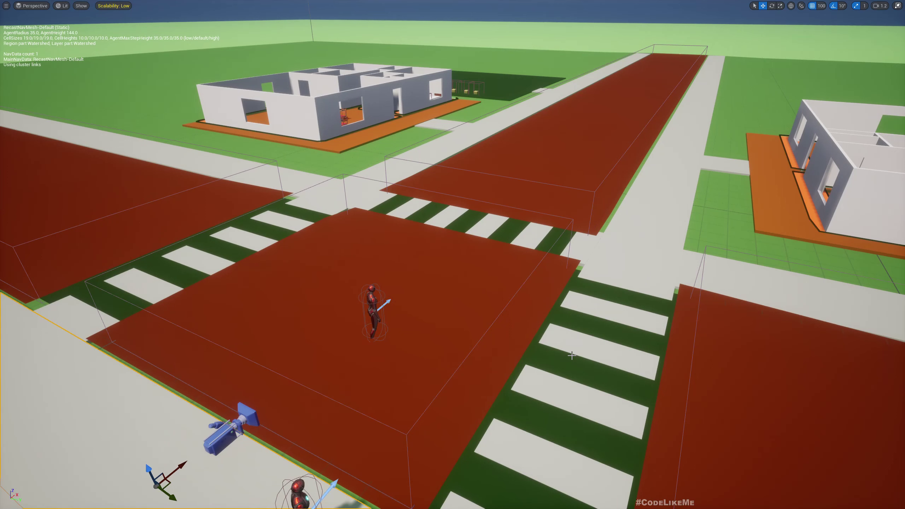
right_drag(571, 355, 563, 283)
key(d)
right_drag(147, 156, 147, 156)
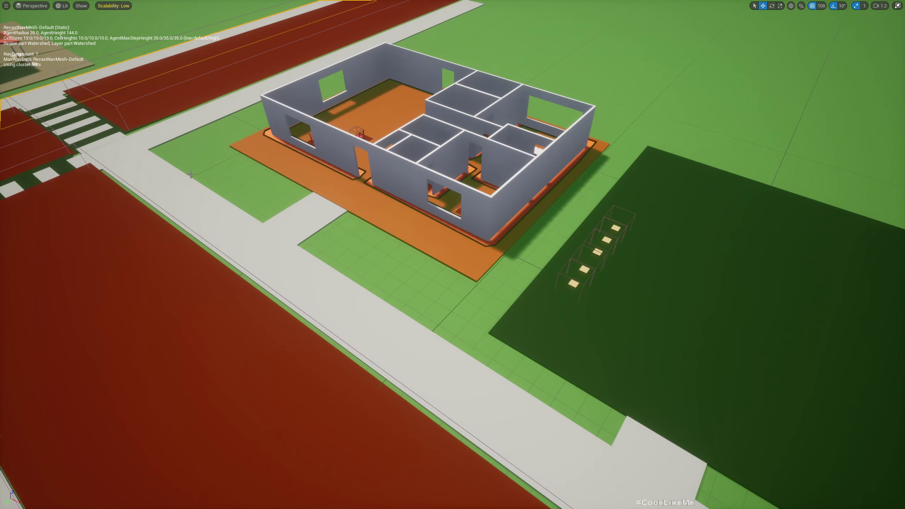
right_drag(639, 290, 399, 191)
click(399, 190)
mouse_move(462, 202)
right_down()
mouse_move(427, 192)
mouse_move(499, 210)
mouse_move(464, 203)
right_up()
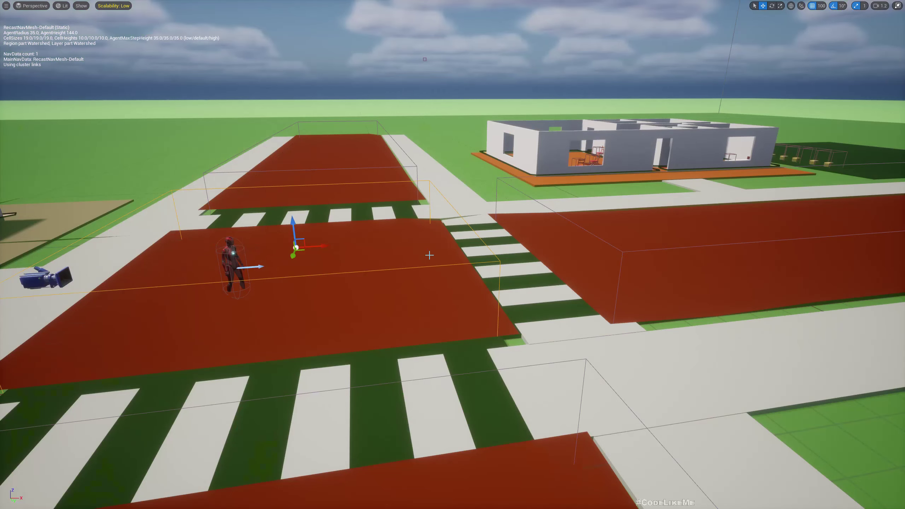
right_drag(431, 254, 438, 267)
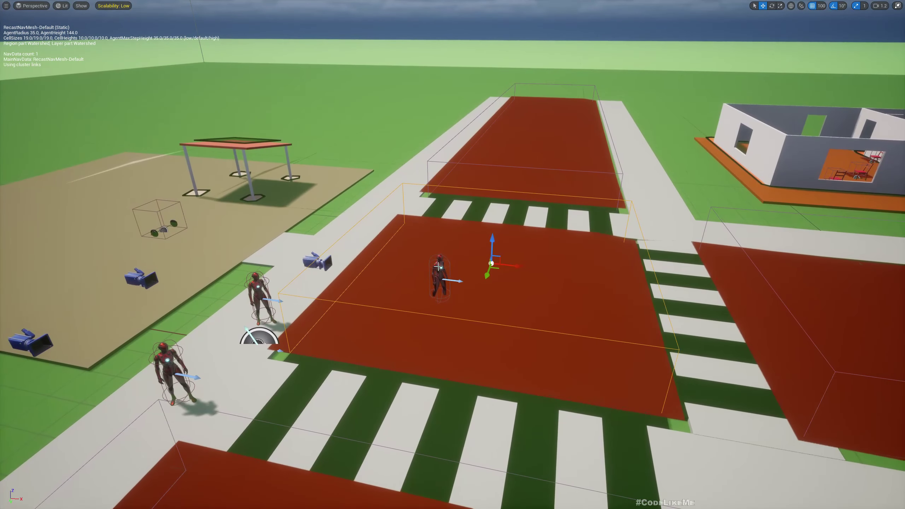
Move the NPC off the road to the sidewalk side of the intersection and leave the full-screen viewport
click(439, 271)
drag(446, 283, 356, 218)
right_drag(360, 220, 396, 237)
key(F11)
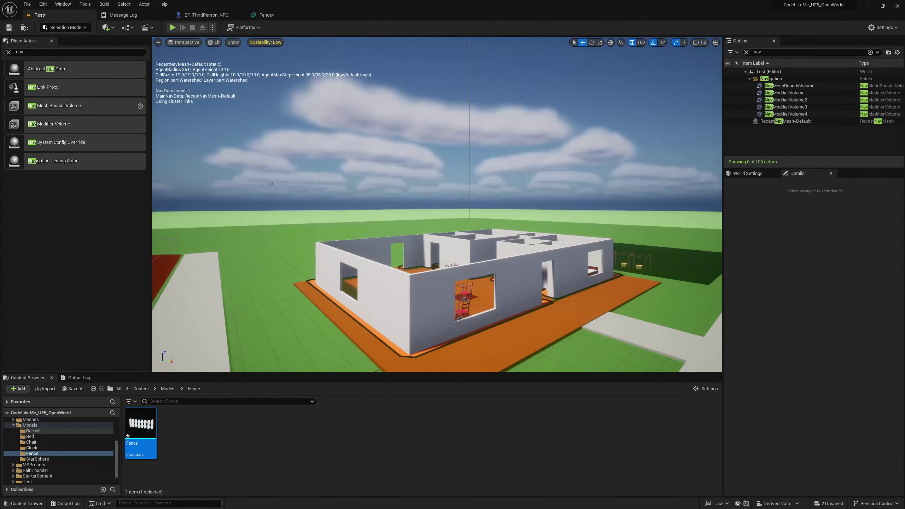
Open the Fence static mesh and display its simple collision to inspect the shape around the pickets
right_drag(394, 321, 394, 321)
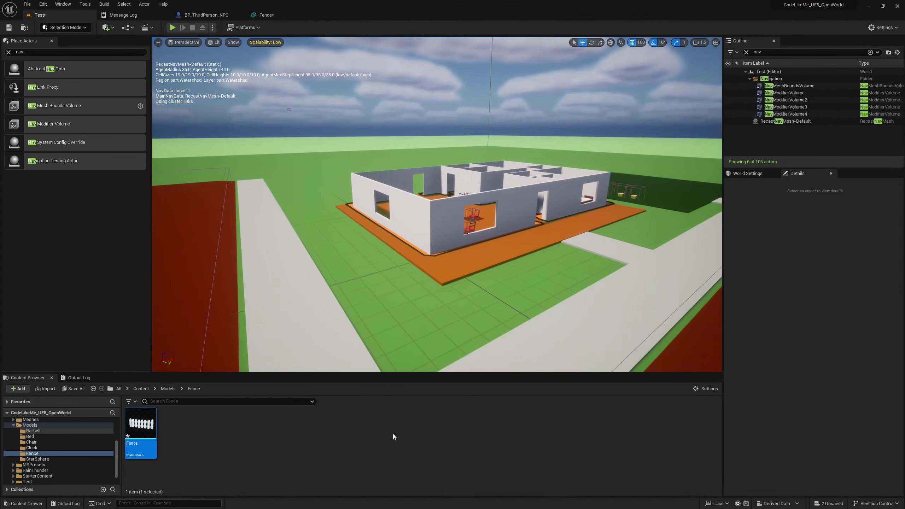
double_click(140, 430)
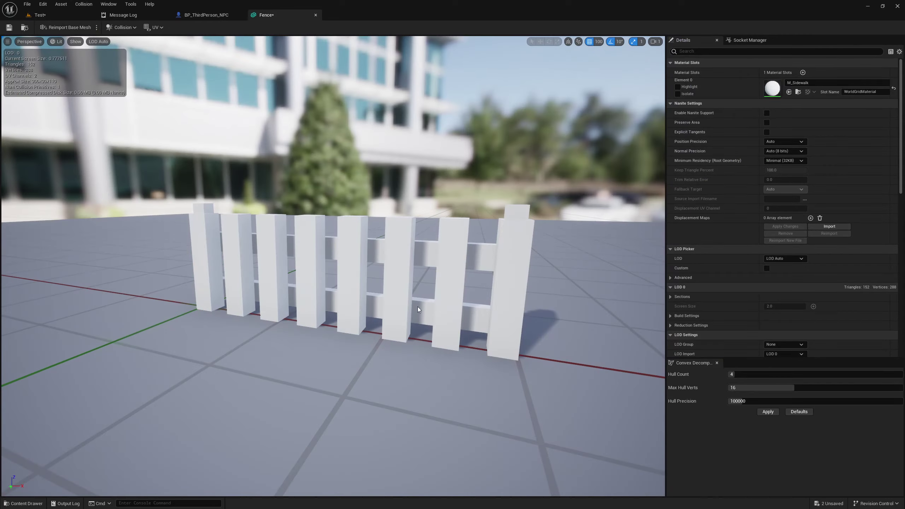
right_drag(332, 266, 392, 376)
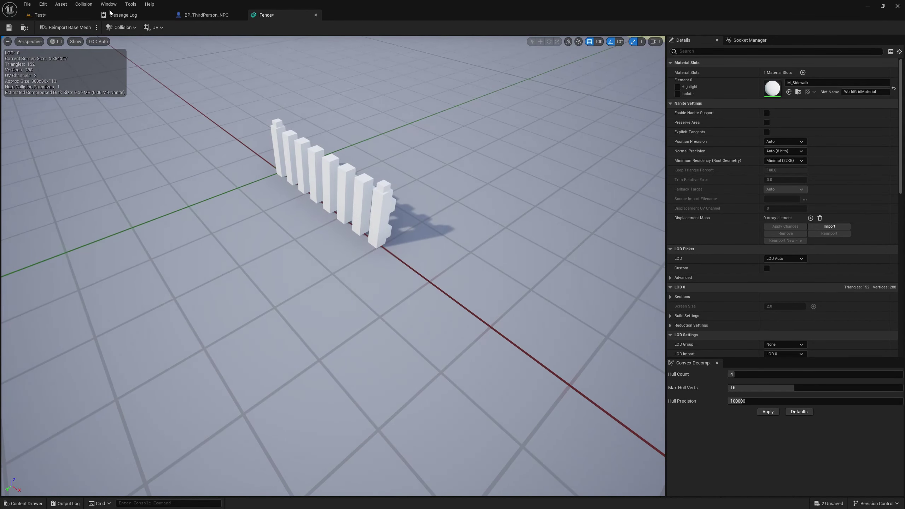
click(122, 27)
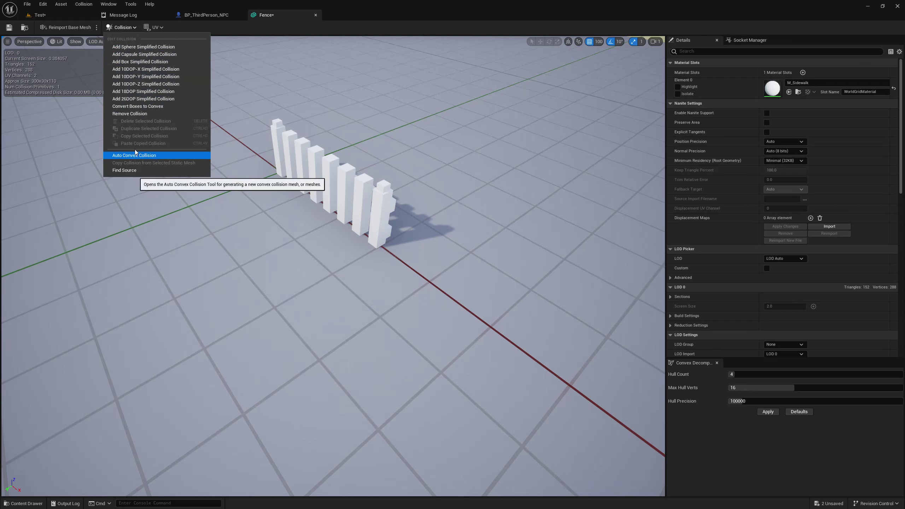
click(75, 42)
click(75, 42)
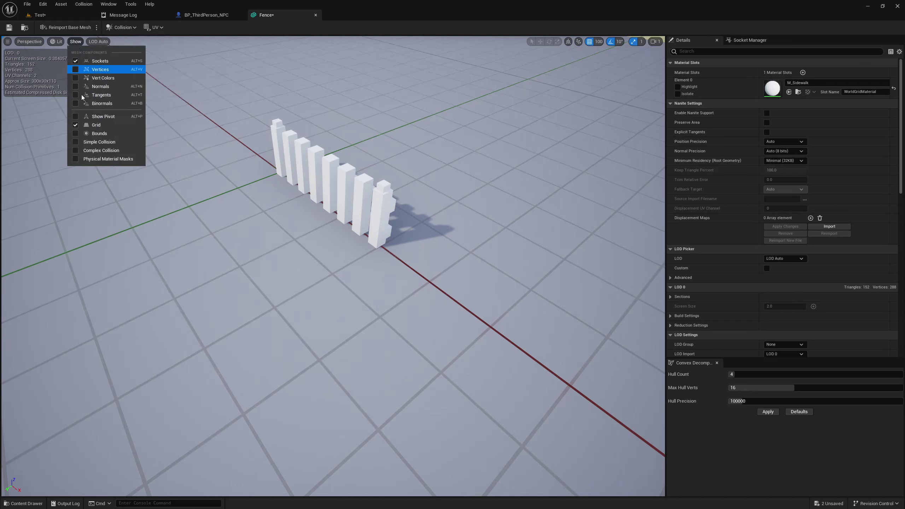
click(76, 151)
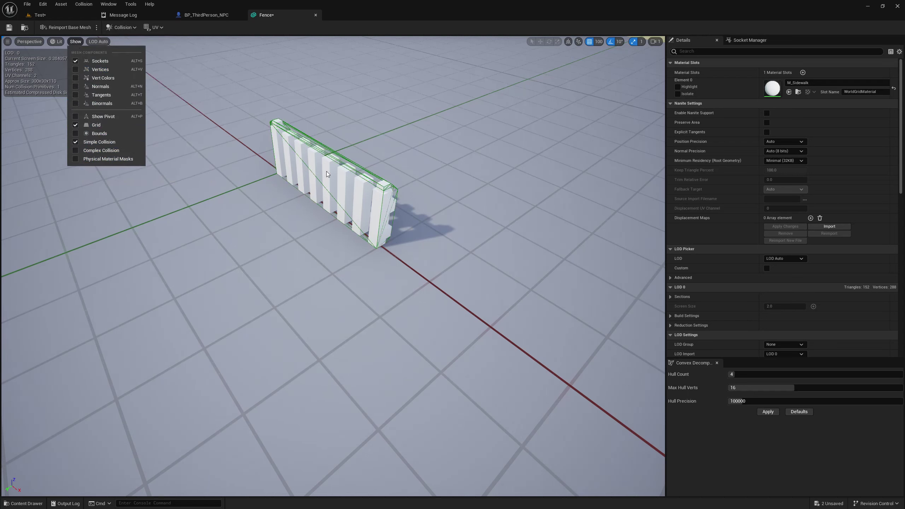
drag(327, 171, 327, 171)
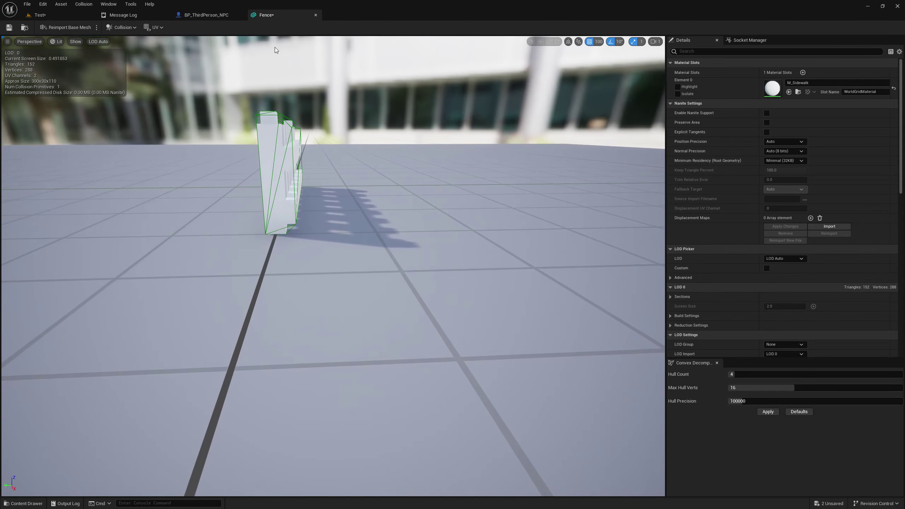
Place a Fence mesh on the lawn near the corner of the house at X 1600, Y -1400
click(58, 17)
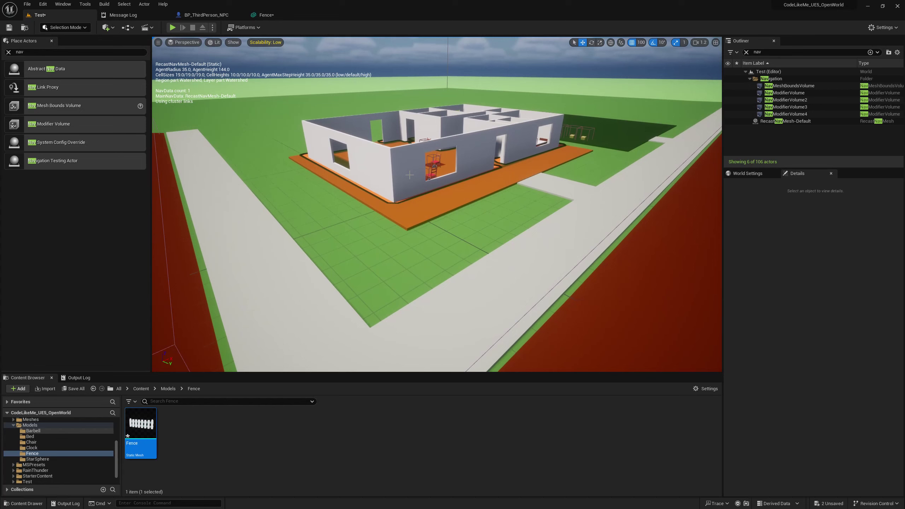
right_drag(410, 175, 409, 201)
drag(143, 431, 359, 322)
right_drag(360, 321, 395, 300)
drag(401, 288, 443, 280)
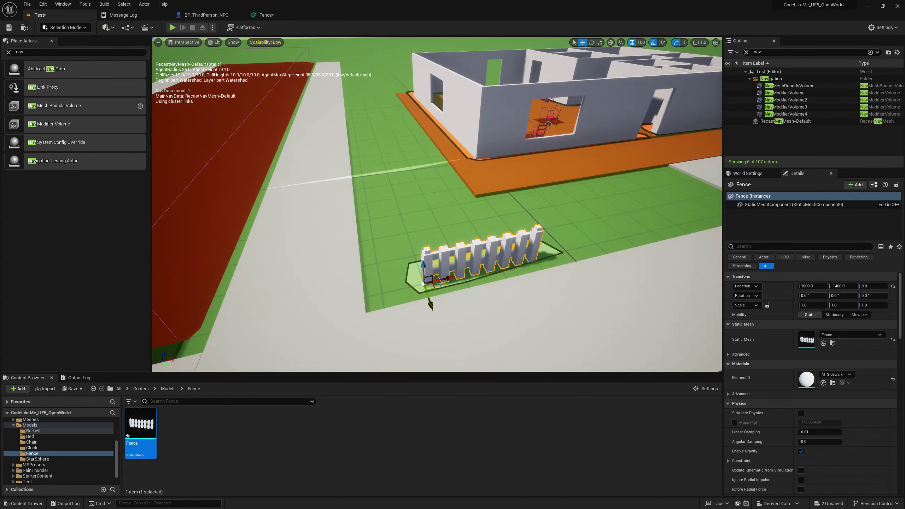
Move the fence back to Y -1500 and hide the navigation mesh display
right_drag(443, 280, 482, 287)
drag(452, 247, 435, 242)
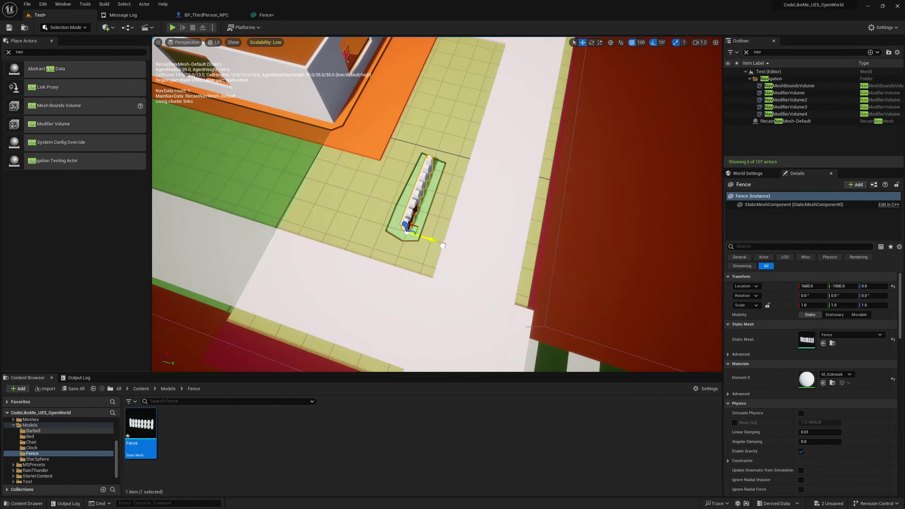
right_drag(436, 241, 441, 210)
alt+drag(459, 289, 451, 256)
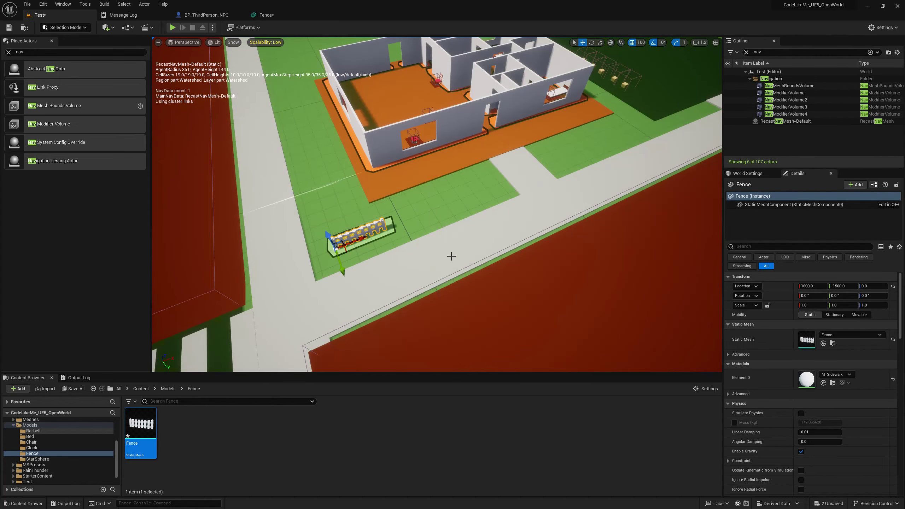
key(p)
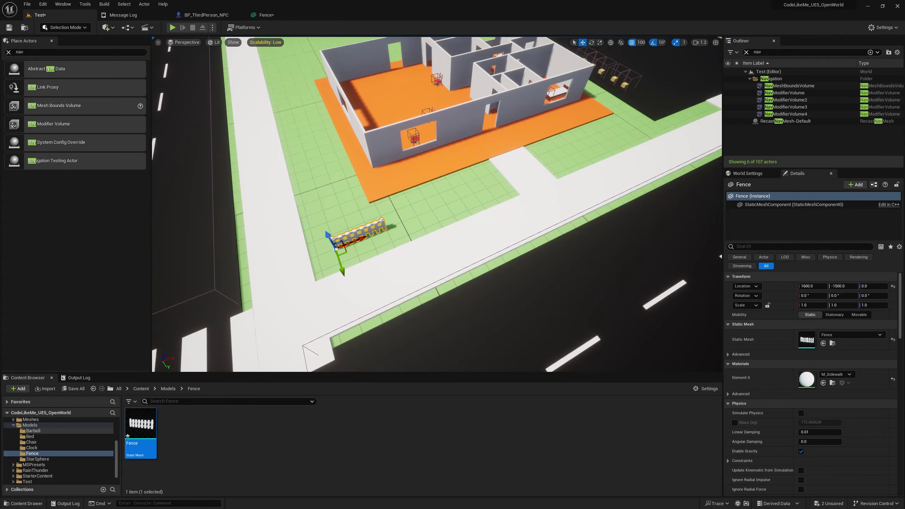
Duplicate the fence three times in a continuous row along X at Y -1500, placing the last piece at X 2500
right_drag(451, 256, 430, 256)
key(w)
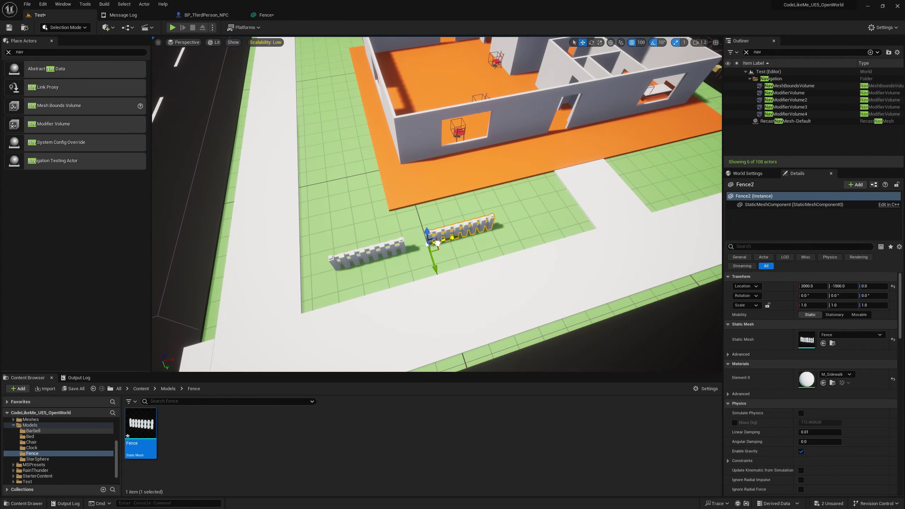
key(w)
right_drag(427, 247, 414, 272)
key(s)
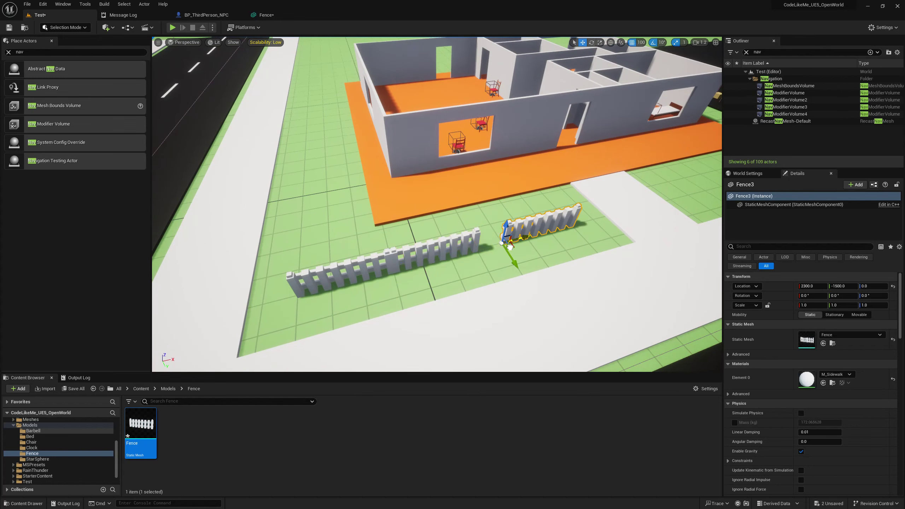
scroll(492, 260, down, 5)
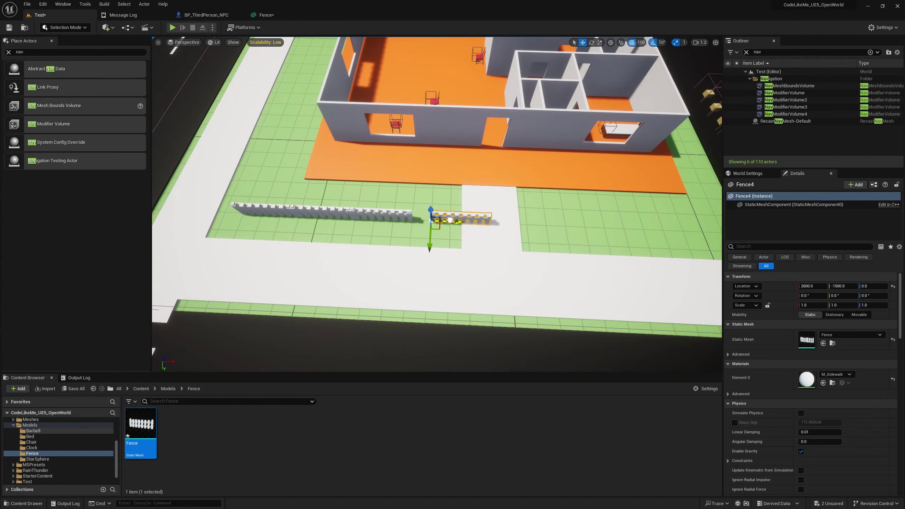
right_drag(482, 249, 431, 249)
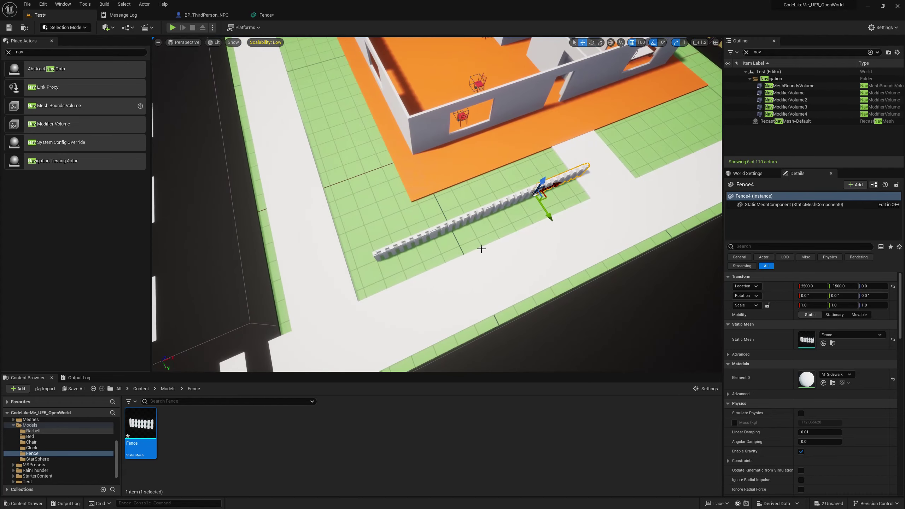
Copy the four-piece fence row around the house lawn and the adjacent black yard, leaving walkway openings, and display the navigation mesh
click(747, 52)
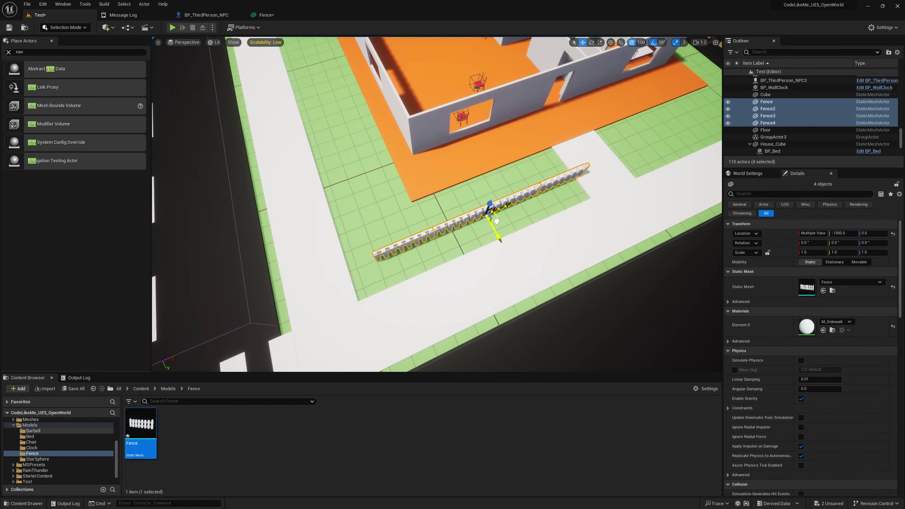
right_drag(519, 244, 591, 214)
right_drag(409, 193, 527, 207)
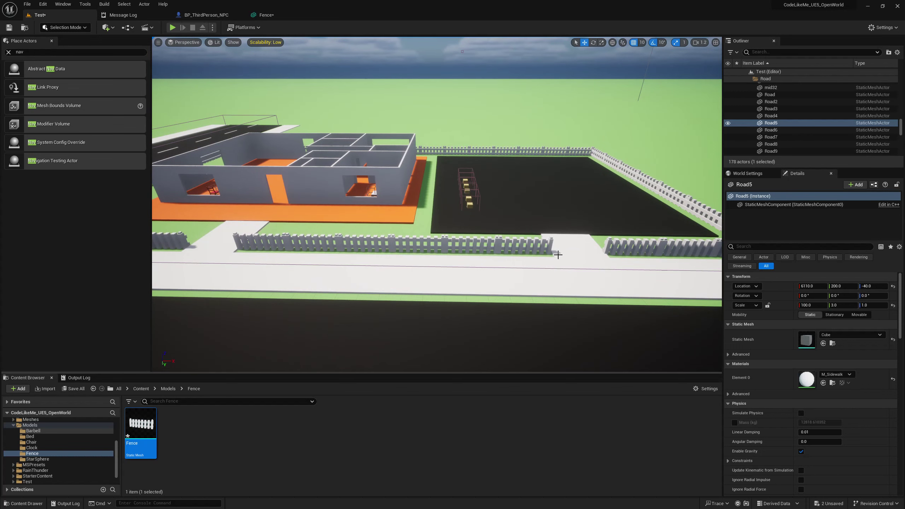
right_drag(437, 171, 487, 196)
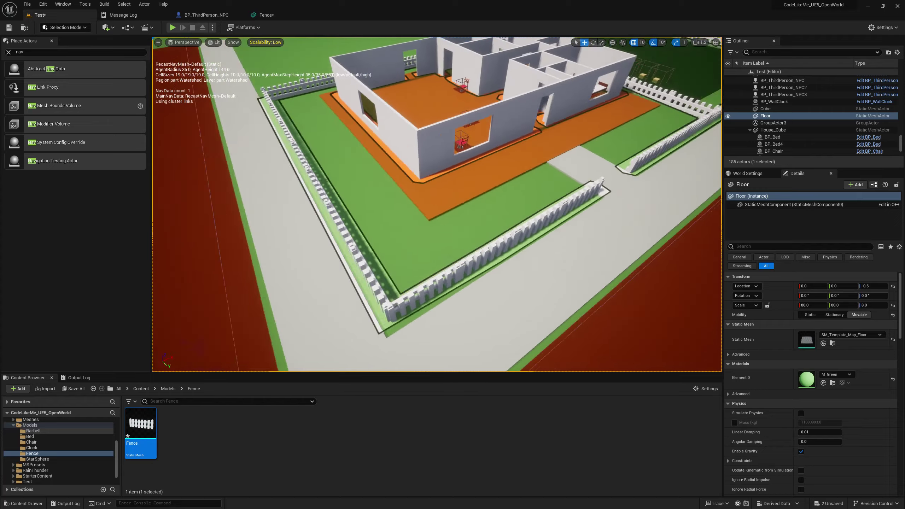
Start a full-screen play test at the intersection and follow the NPCs over the crosswalks toward the fenced house
right_drag(453, 270, 350, 230)
key(F11)
key(g)
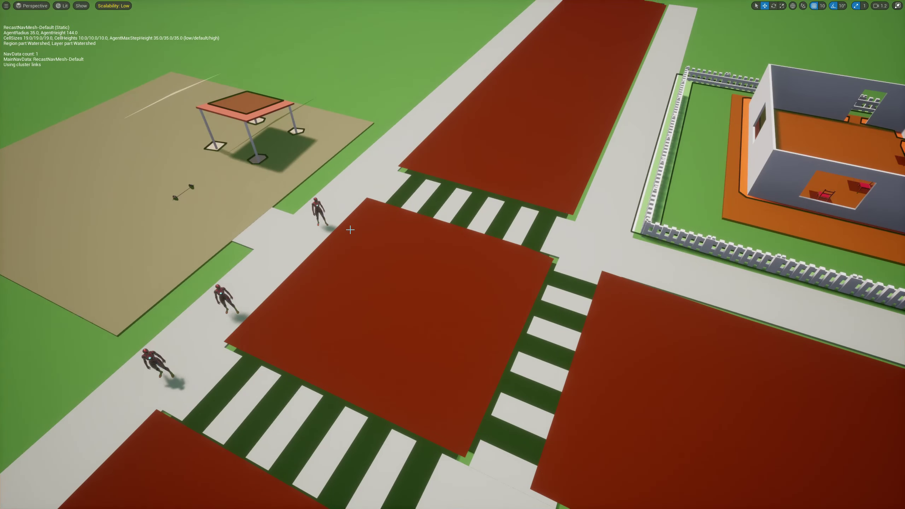
key(alt+p)
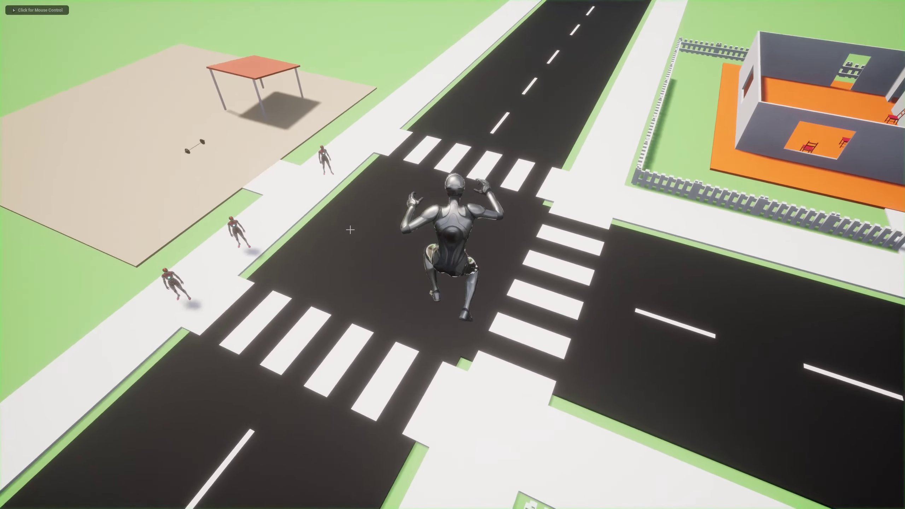
key(w)
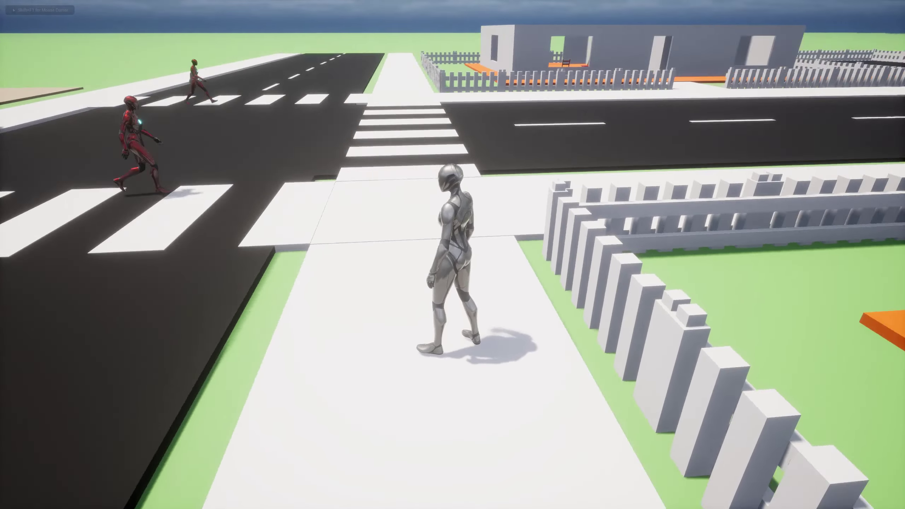
key(a)
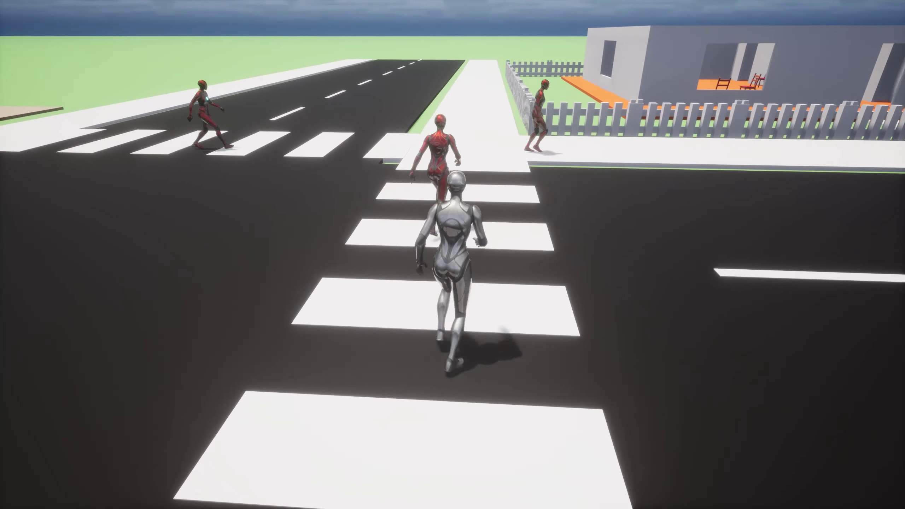
key(w)
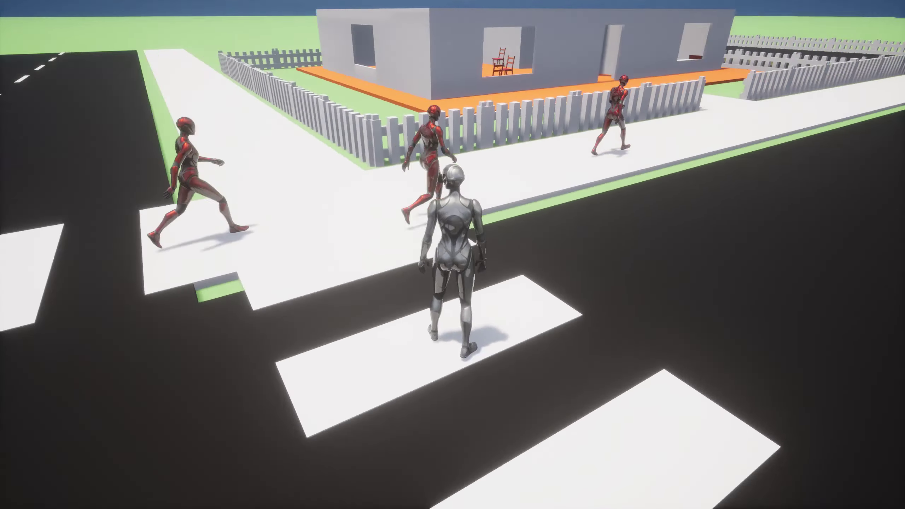
Follow the NPCs along the fenced sidewalk to check how they enter the house and the black yard through the fence openings
key(w)
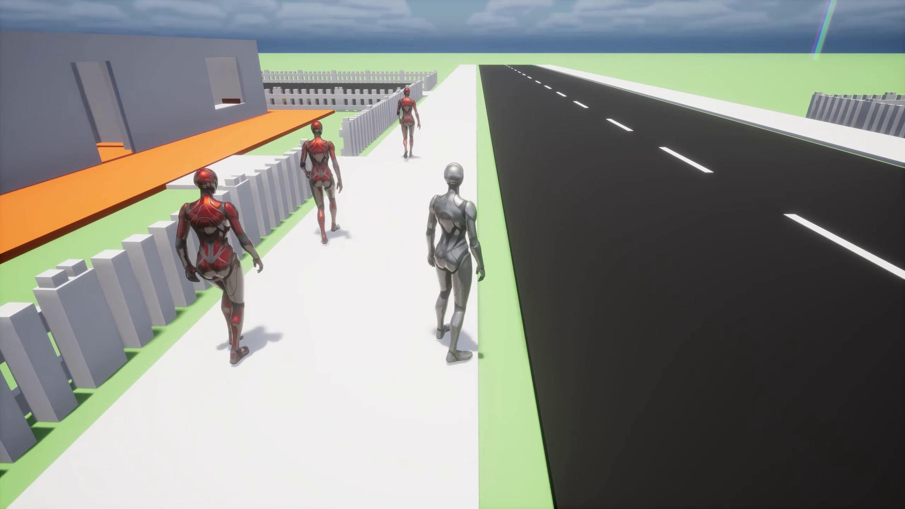
key(w)
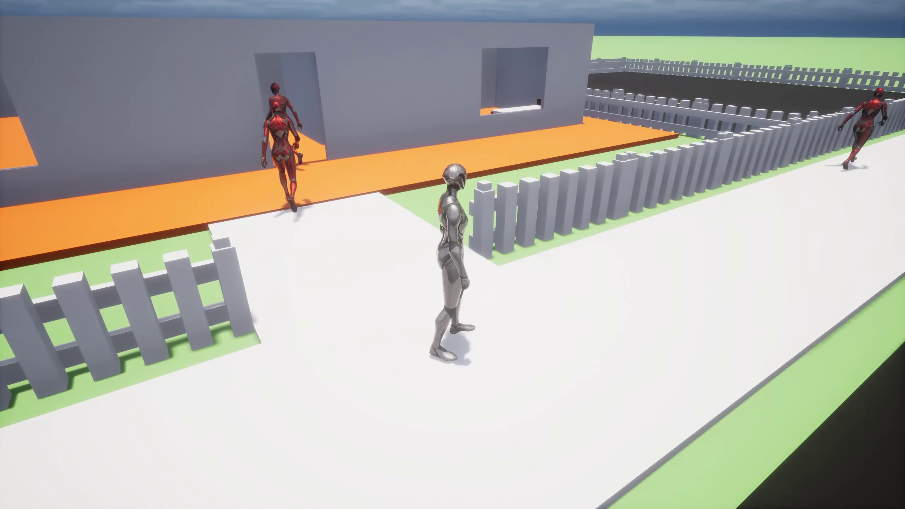
key(w)
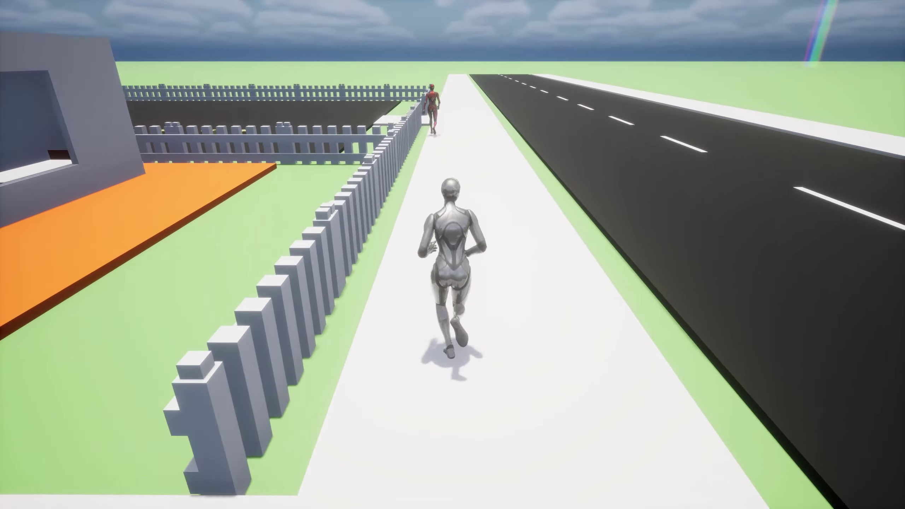
key(d)
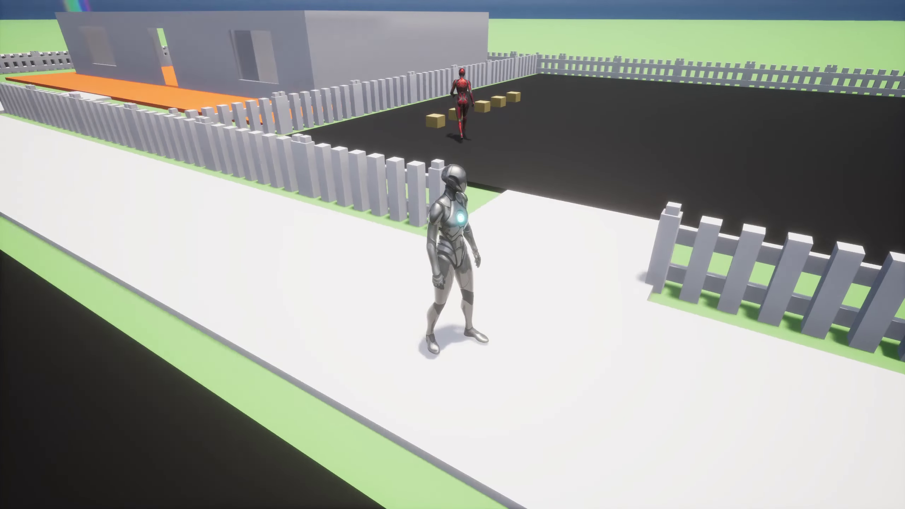
key(w)
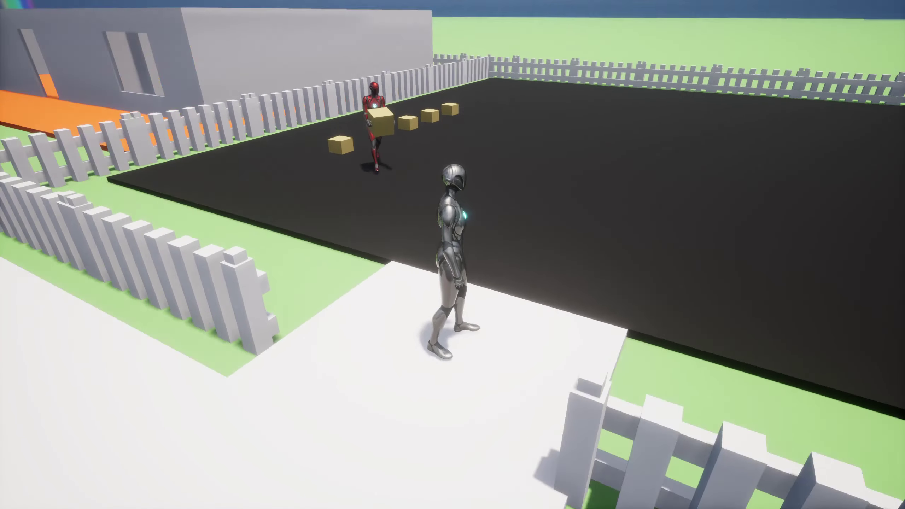
key(s)
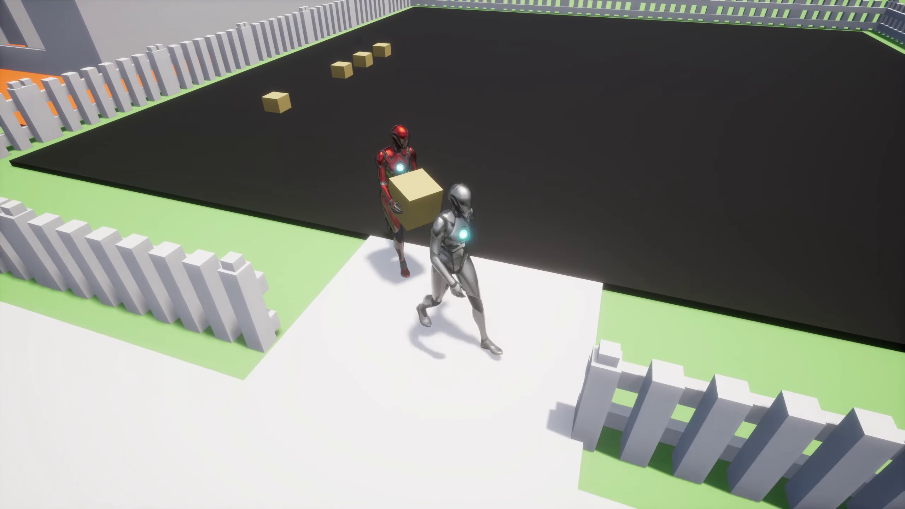
Follow the NPC carrying a box out of the yard and around the fence to the grass to check its route
key(a)
key(w)
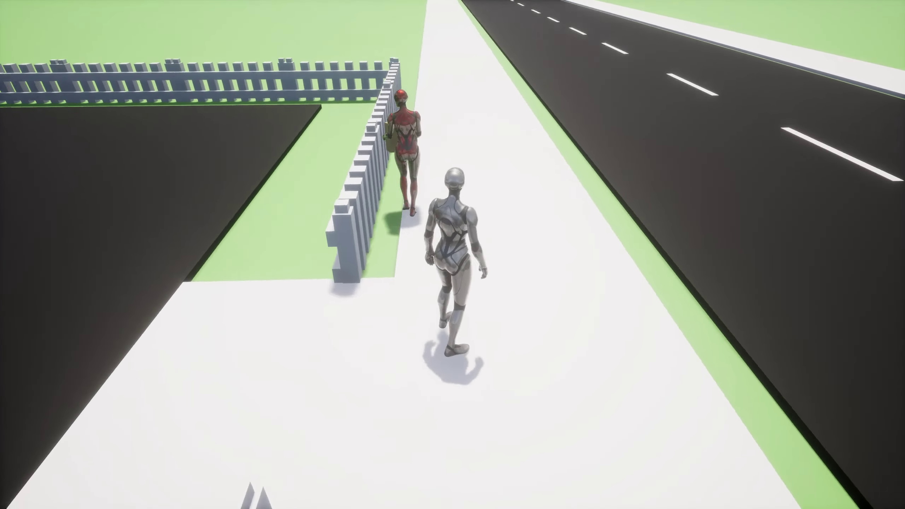
key(d)
key(s)
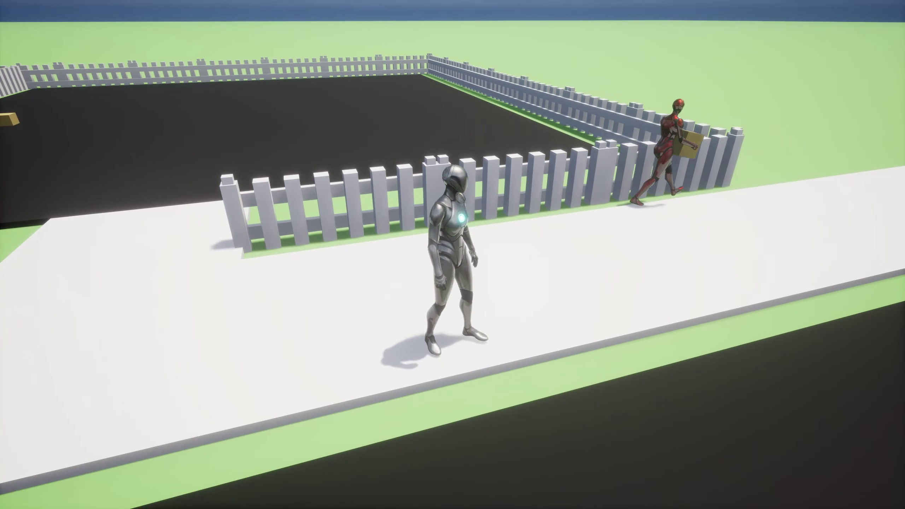
key(d)
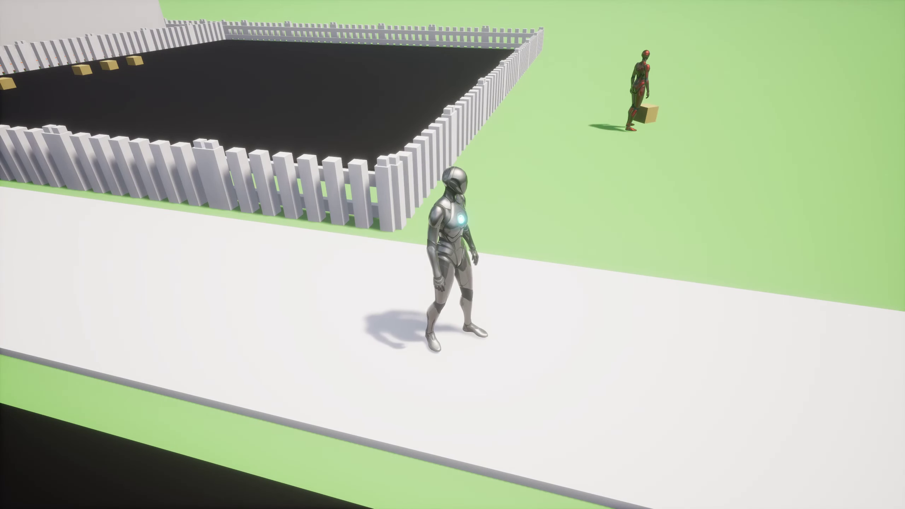
key(d)
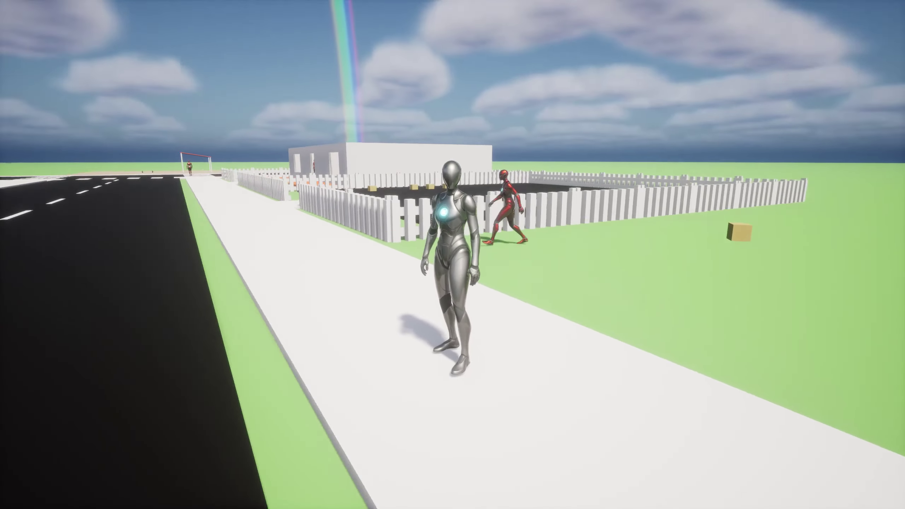
Watch the NPCs' routes at the intersection crosswalks and along the fenced sidewalk from daytime into night
key(w)
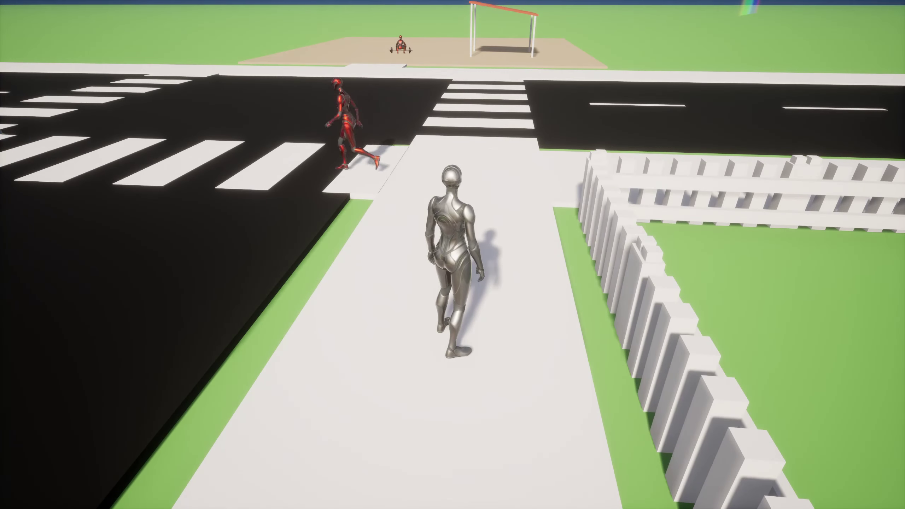
key(d)
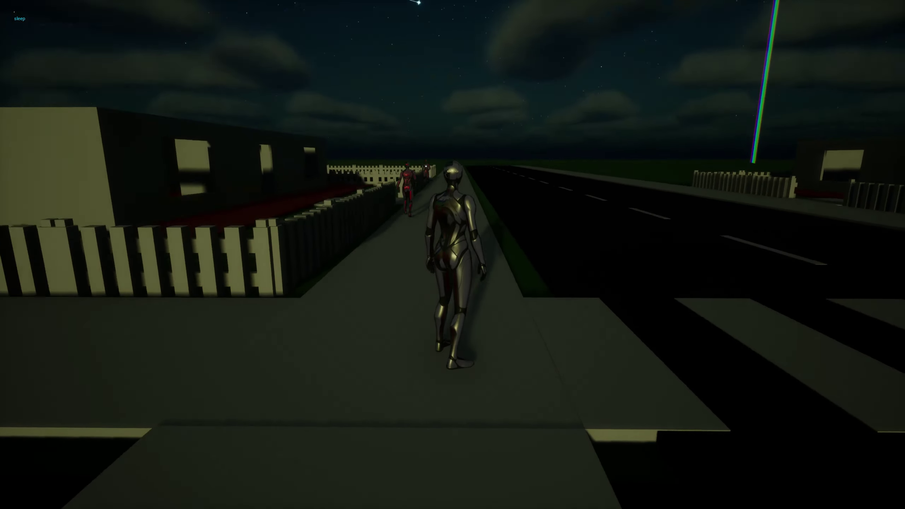
key(w)
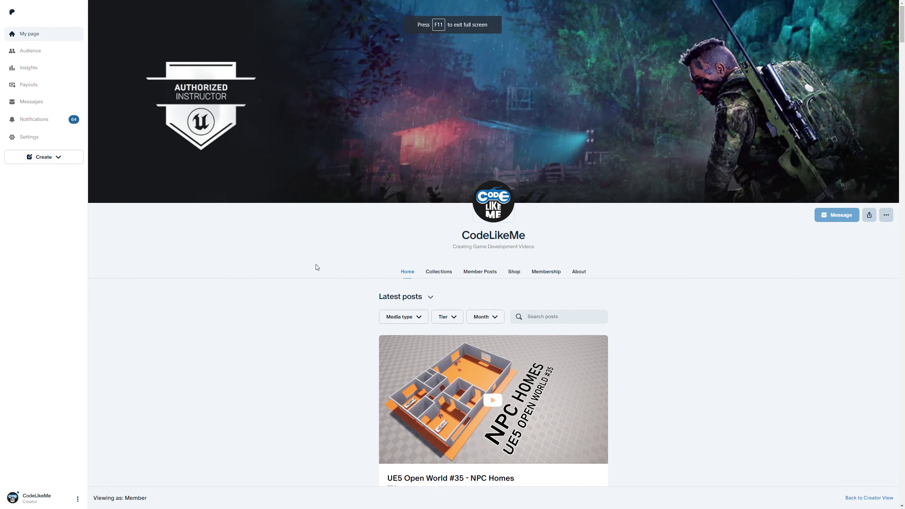
Switch to the CodeLikeMe Patreon page and browse the latest tutorial posts and their project file links
scroll(317, 266, down, 4)
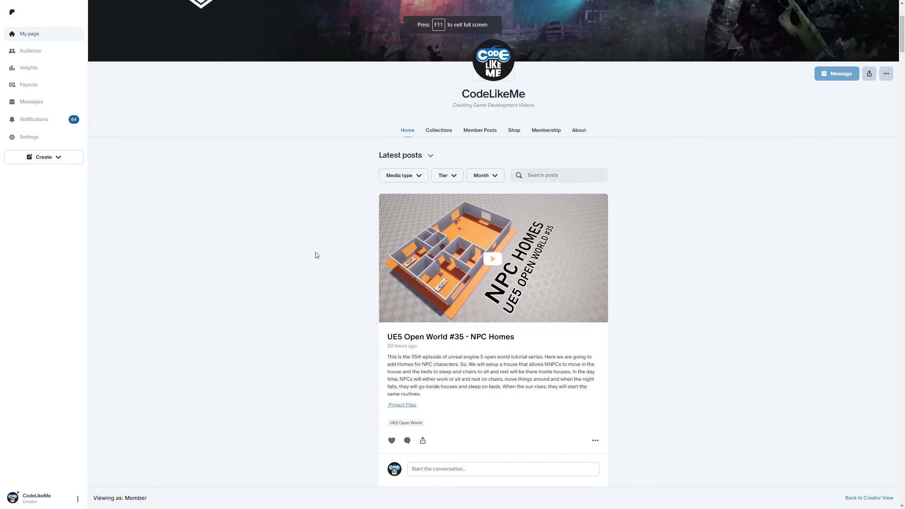
scroll(317, 255, down, 3)
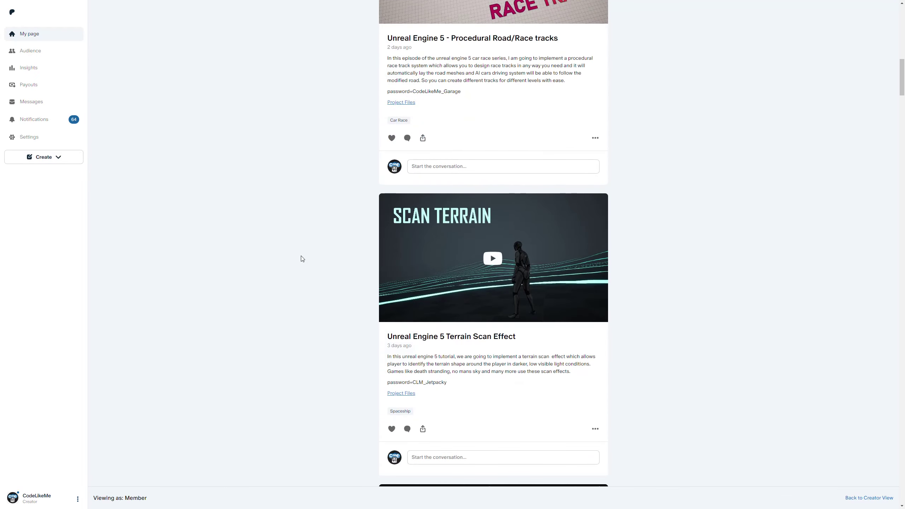
scroll(302, 260, down, 20)
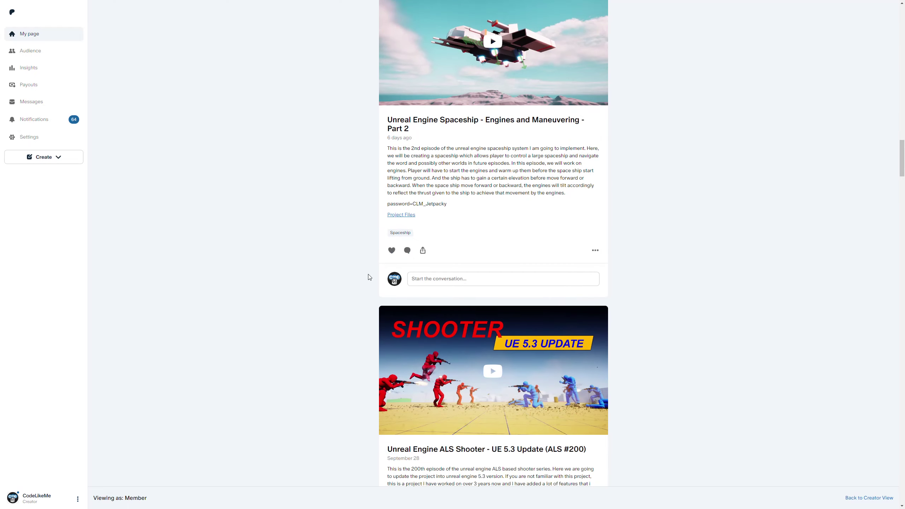
scroll(369, 278, down, 4)
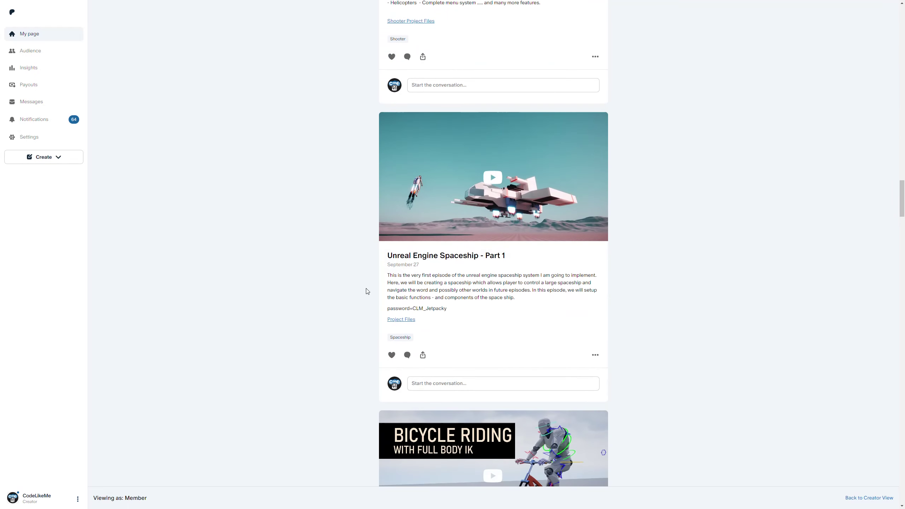
scroll(368, 296, down, 9)
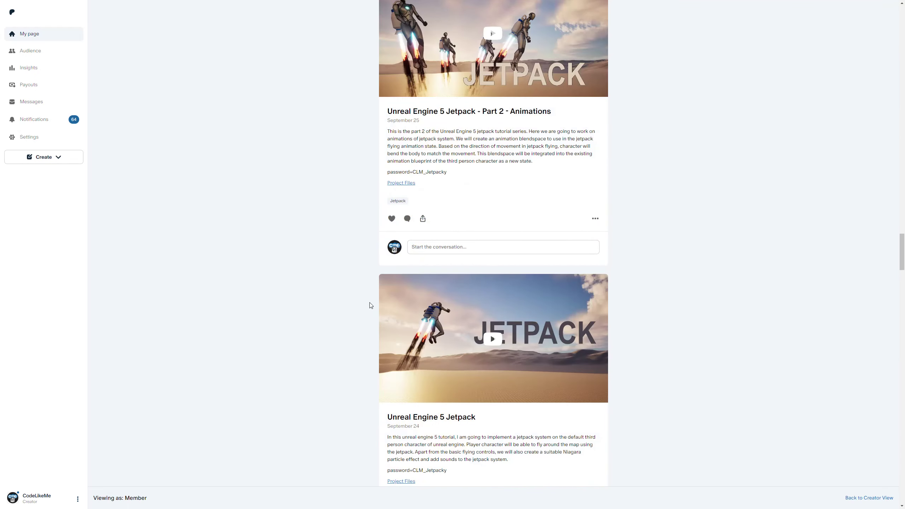
scroll(370, 307, down, 7)
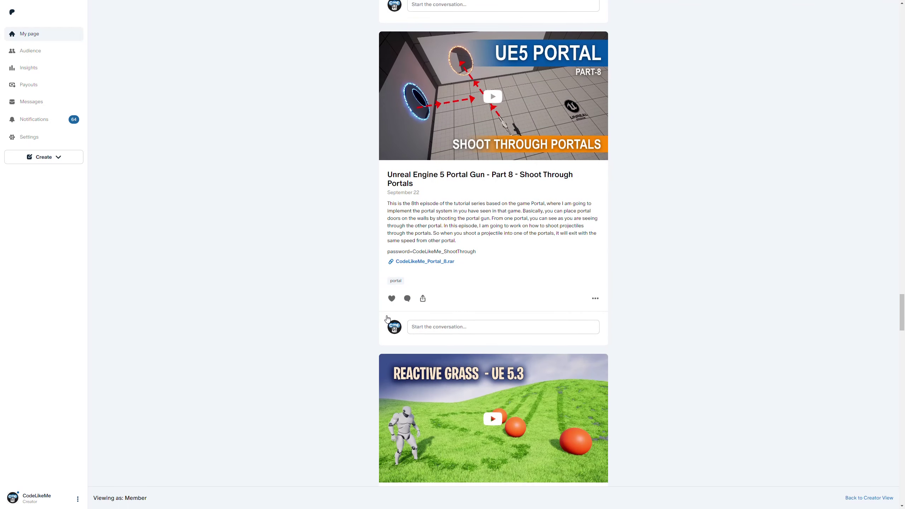
scroll(389, 324, down, 10)
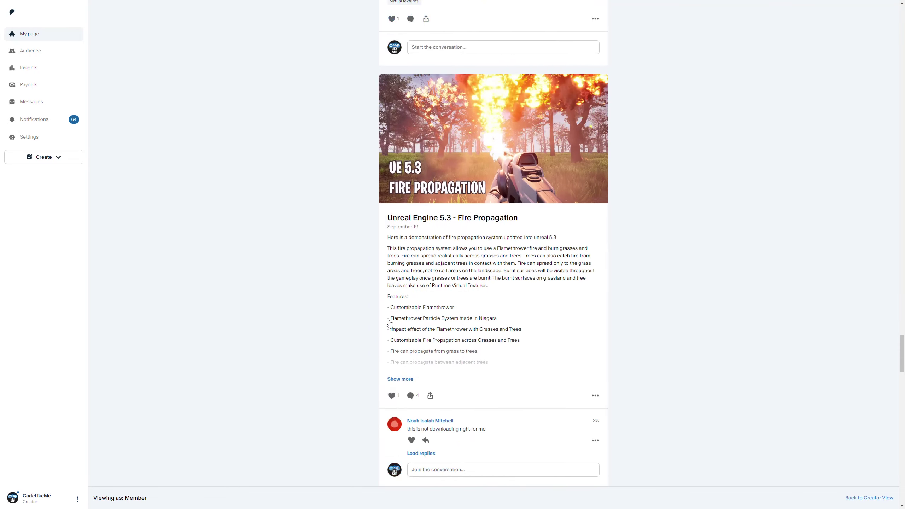
scroll(396, 326, down, 5)
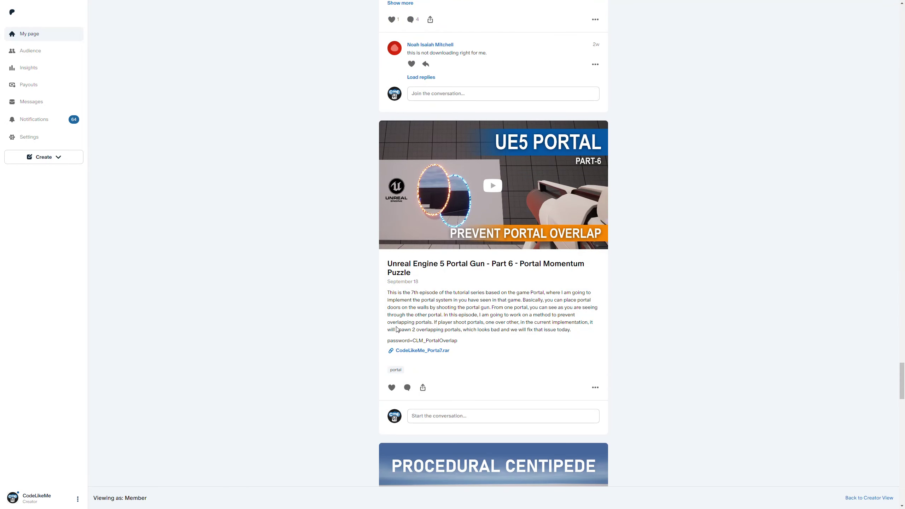
scroll(397, 329, down, 8)
scroll(398, 329, down, 10)
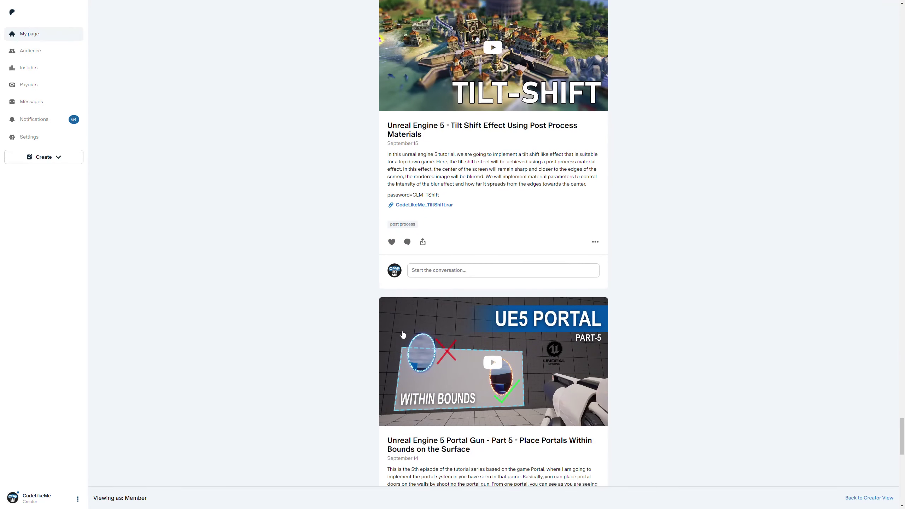
scroll(400, 332, down, 10)
scroll(403, 335, down, 6)
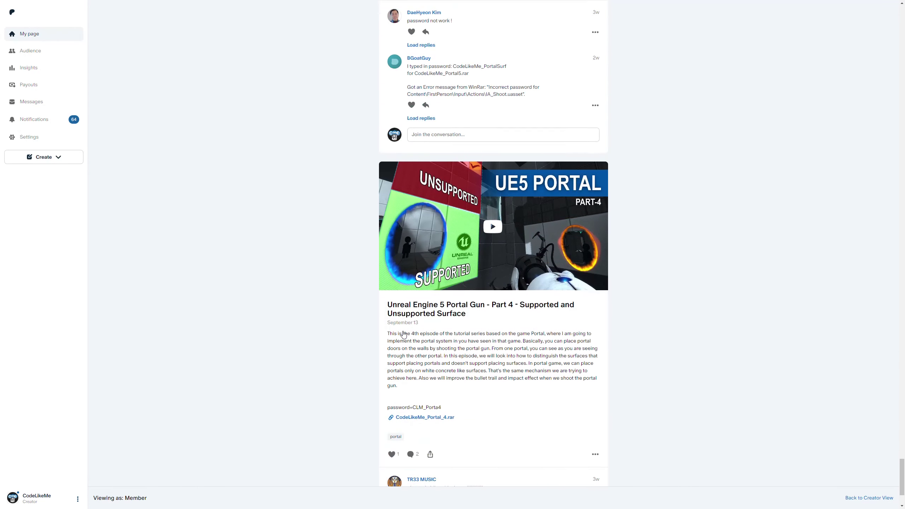